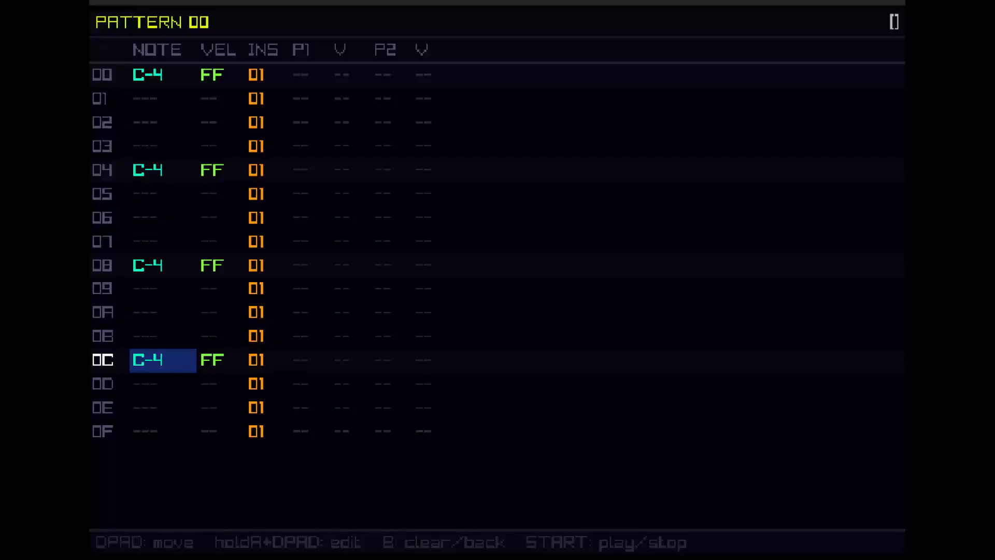
Step: Assign the MPKmini2 as the MIDI input device of instrument 00
key("shift+Right")
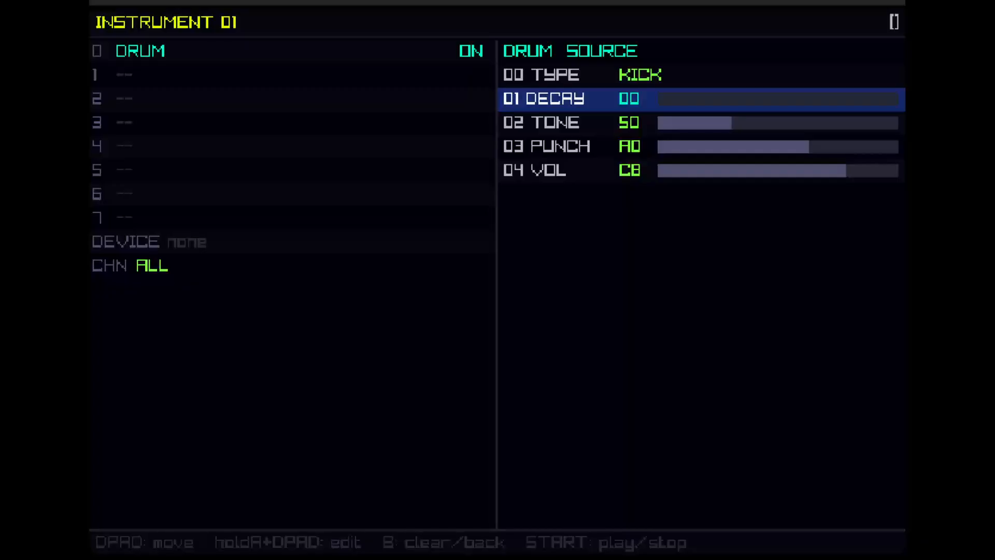
key("Left")
key("Right")
key("Left")
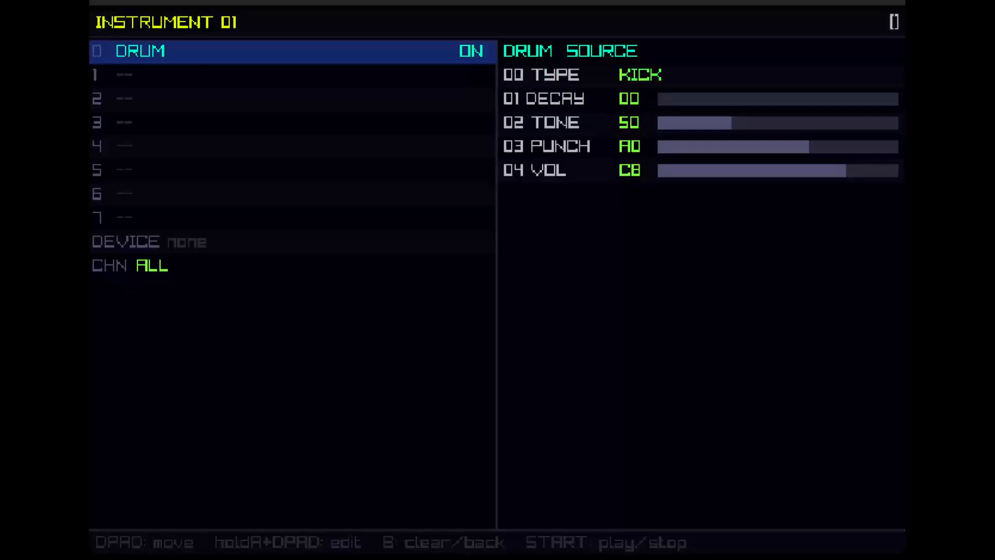
key("Left")
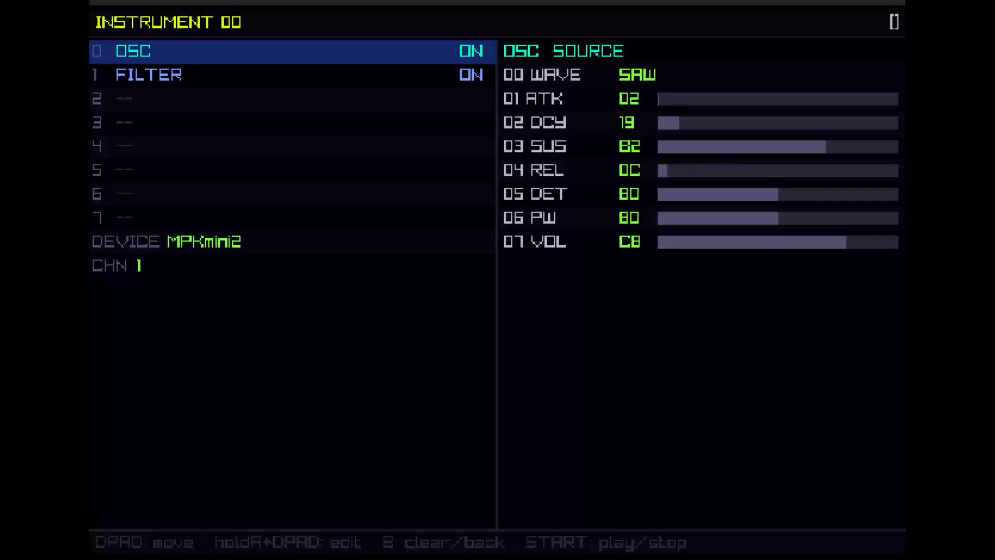
key("Down")
key("Down")
key("Down")
key("Down")
key("Down")
key("Down")
key("Down")
key("Down")
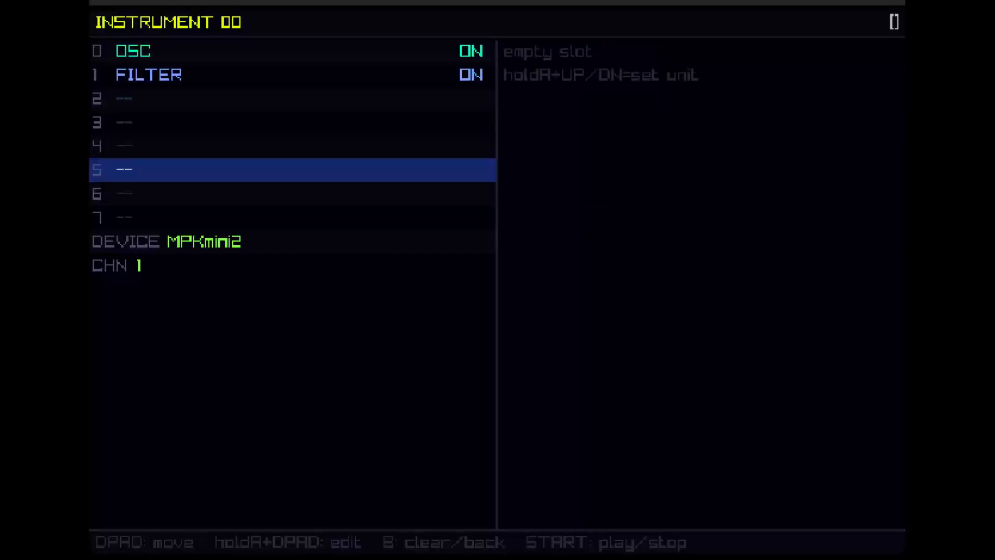
key("Return")
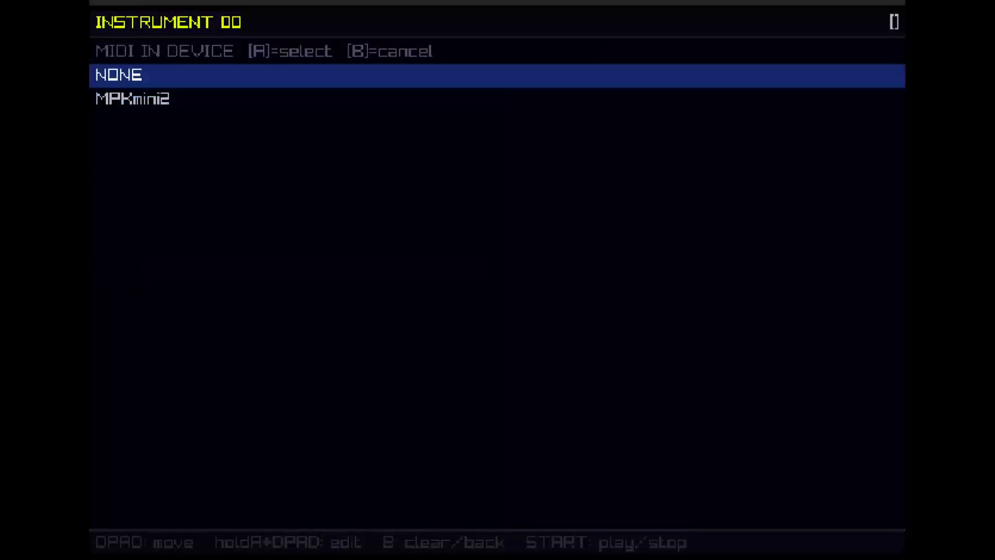
key("Down")
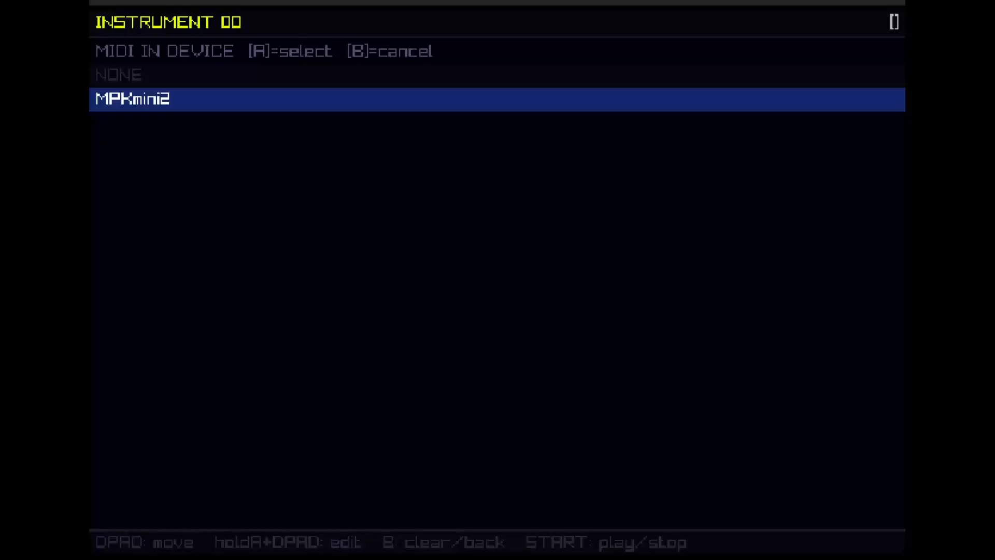
key("Return")
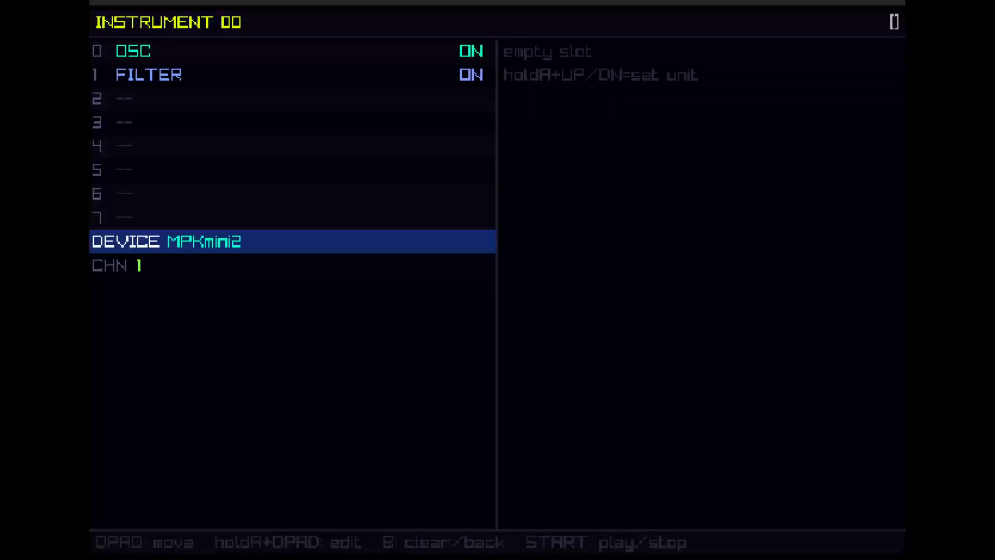
Step: Step the MIDI channel of instrument 00 away from its setting and set it back to 1
key("Down")
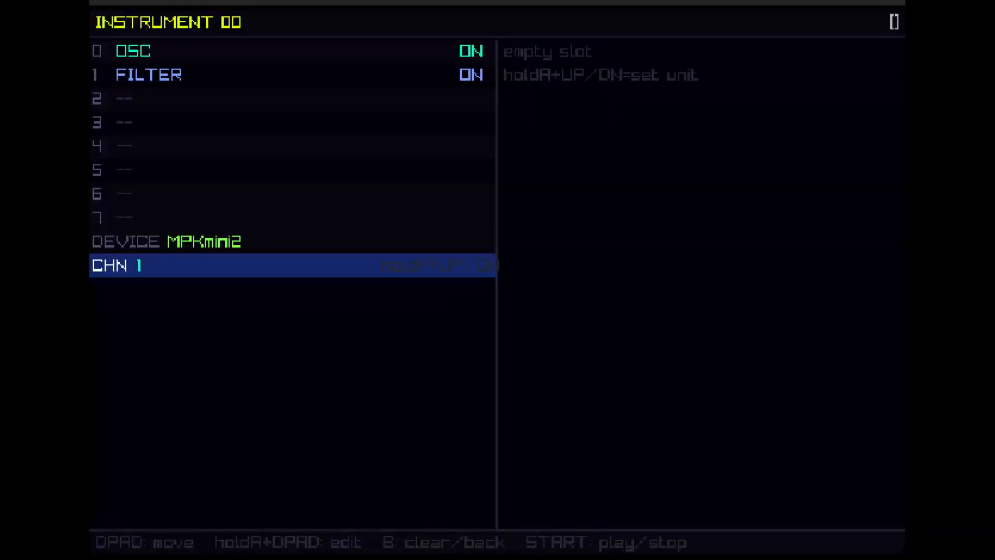
key("x+Up")
key("a+Down")
Step: Examine the parameters of the OSC source and the FILTER effect in instrument 00
key("Up")
key("Up")
key("Up")
key("Up")
key("Up")
key("Up")
key("Up")
key("Up")
key("Up")
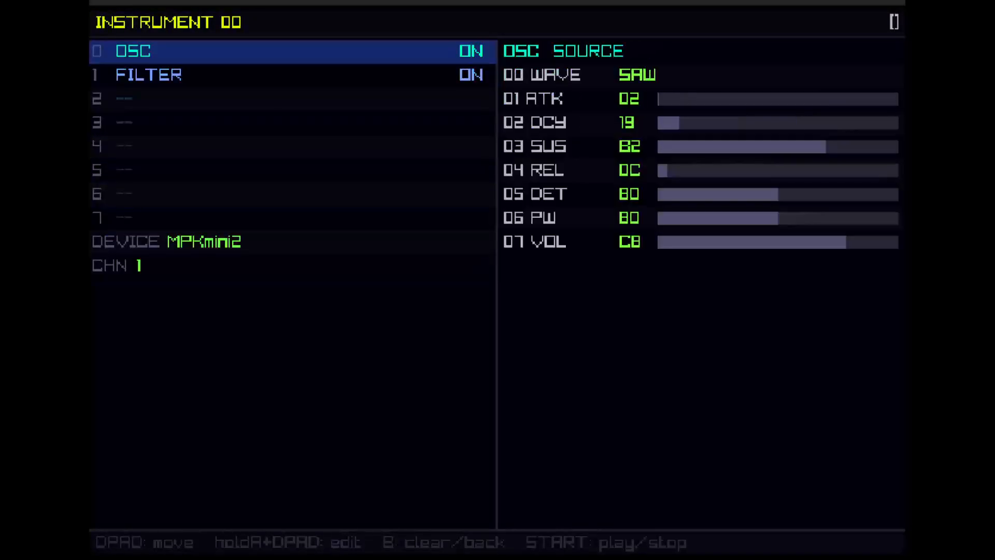
key("Down")
key("Up")
key("Down")
key("Down")
key("Up")
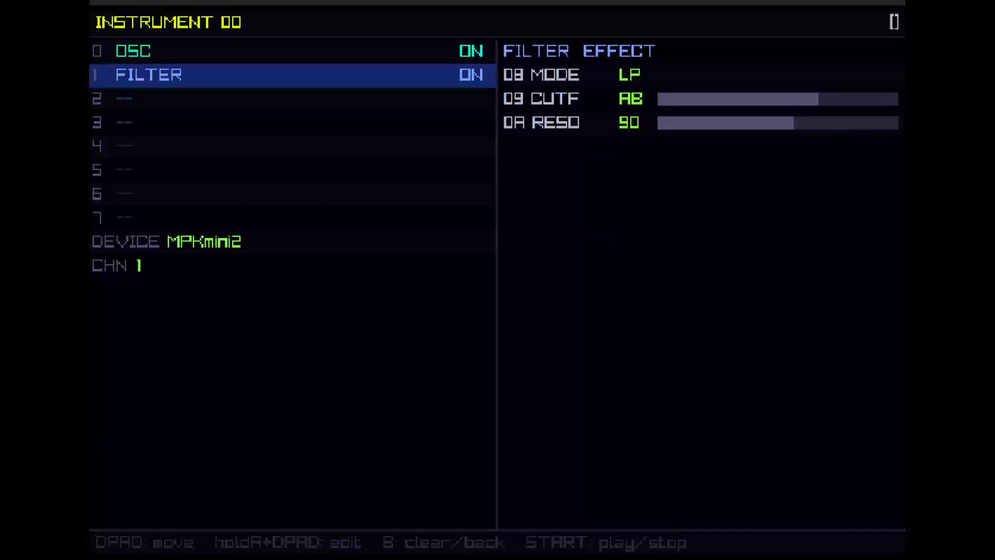
Step: Return to pattern 00 by way of the instrument and song views, and start and stop its playback
key("shift+Right")
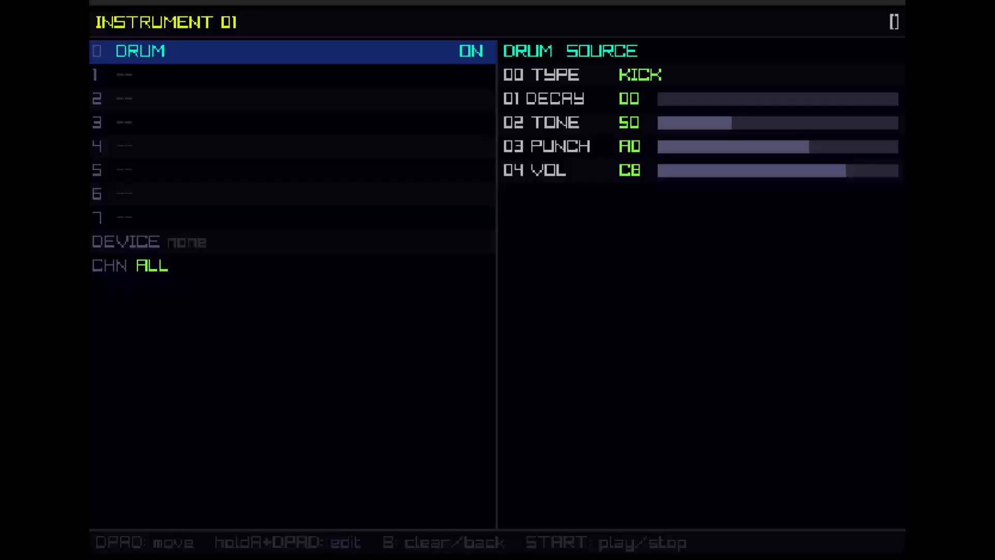
key("shift+Left")
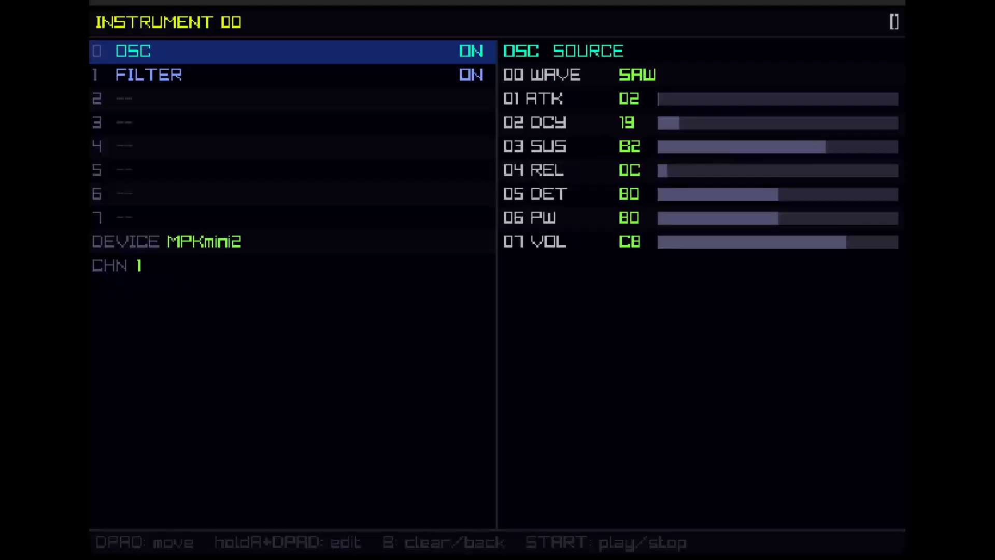
key("shift+Left")
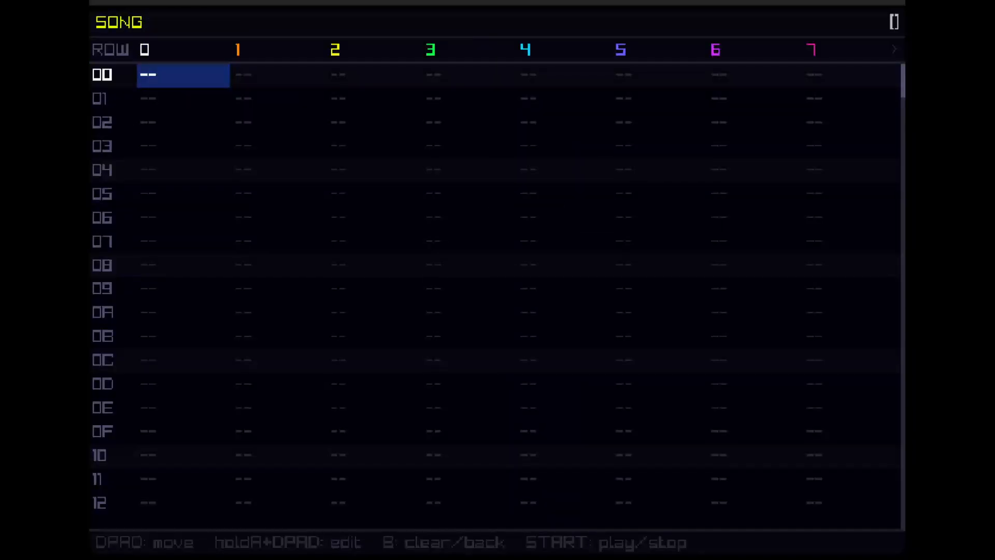
key("shift+Right")
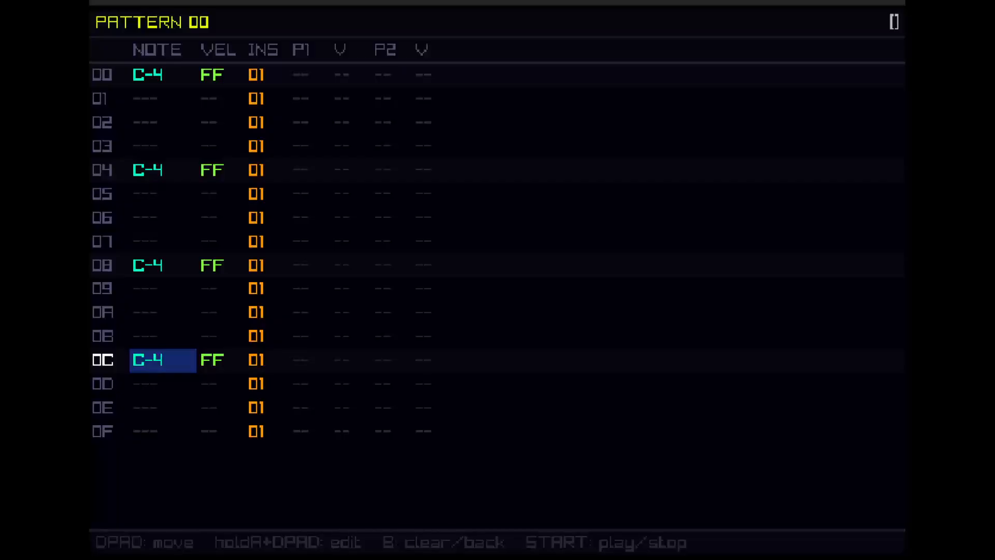
key("space")
key("space")
Step: Examine the global song settings, including key, scale and loop, and return to pattern 00
key("Escape")
key("Down")
key("Down")
key("Down")
key("Up")
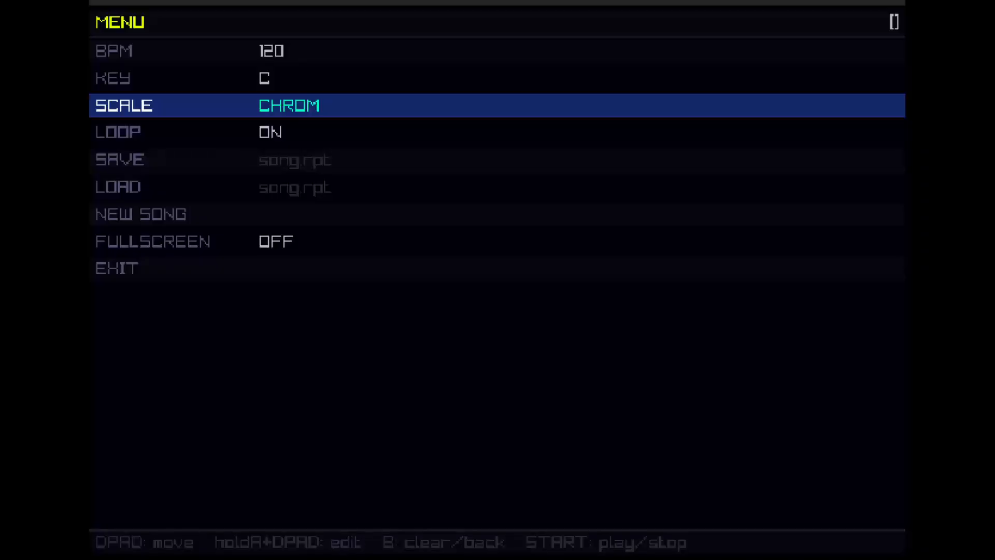
key("Escape")
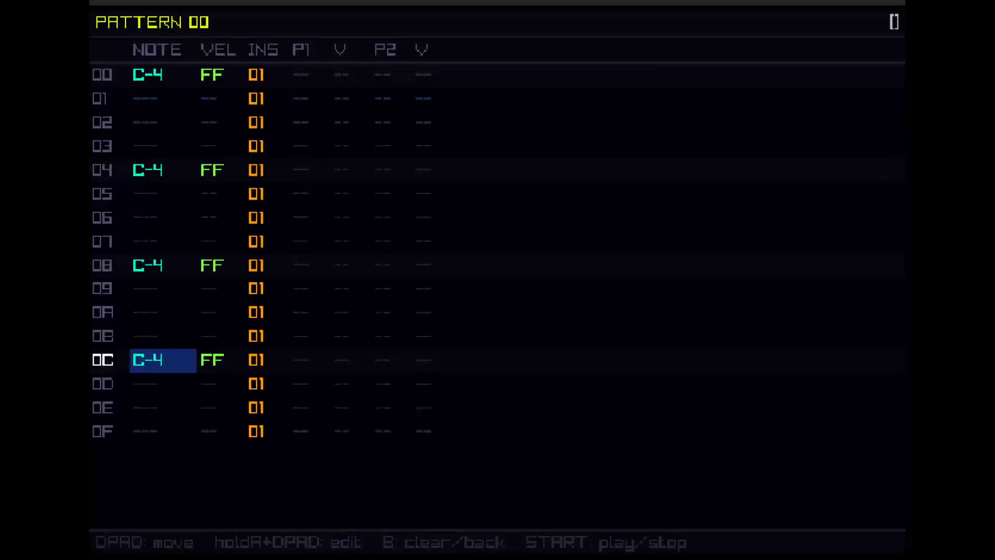
key("Up")
key("Escape")
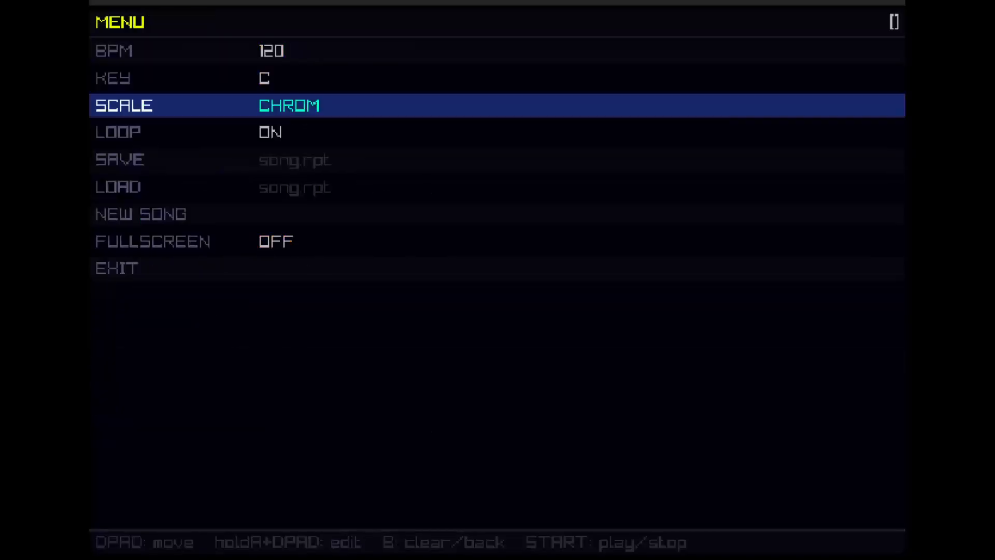
key("Tab")
key("Tab")
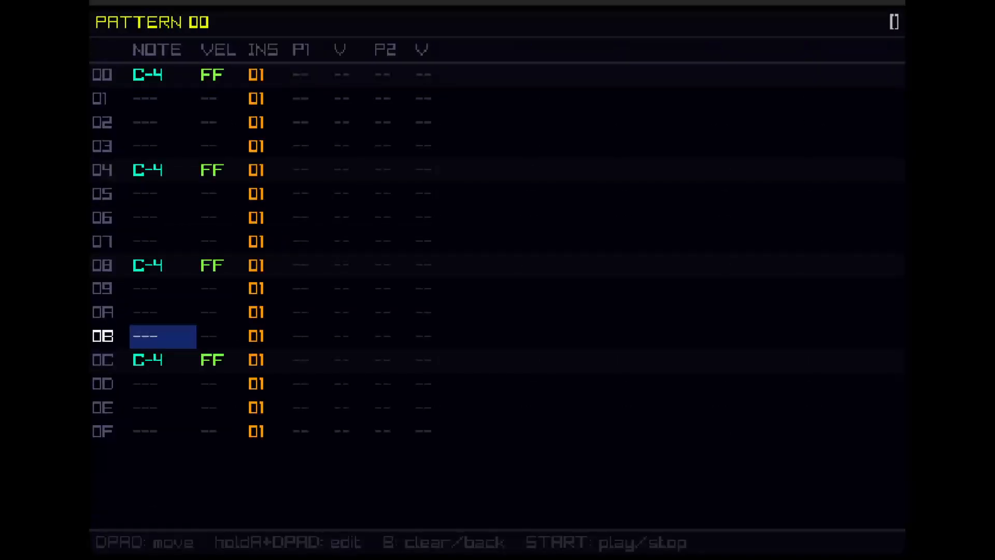
Step: Browse the rows of pattern 00 and look through the instrument 01, song and global settings views
key("Up")
key("Up")
key("Page_Up")
key("Page_Up")
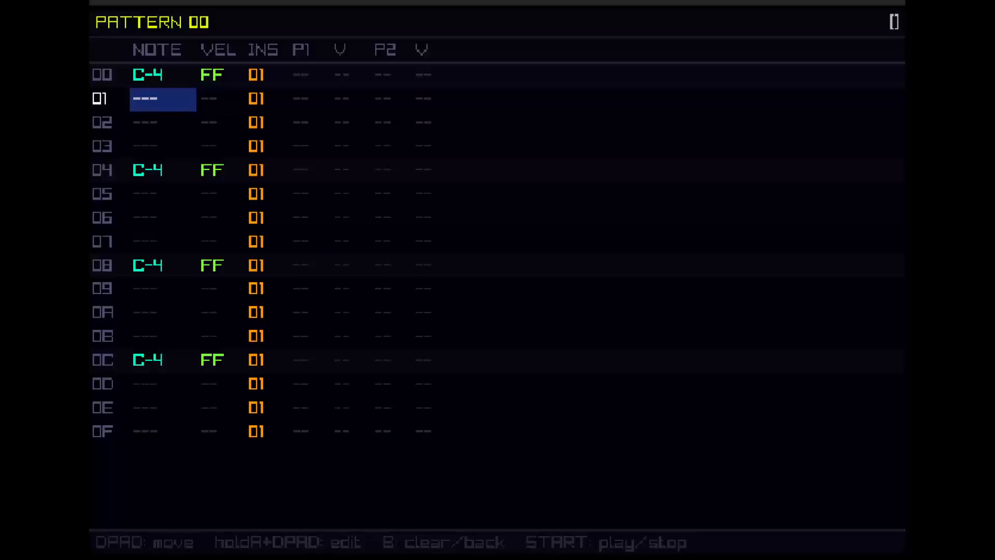
key("shift+Right")
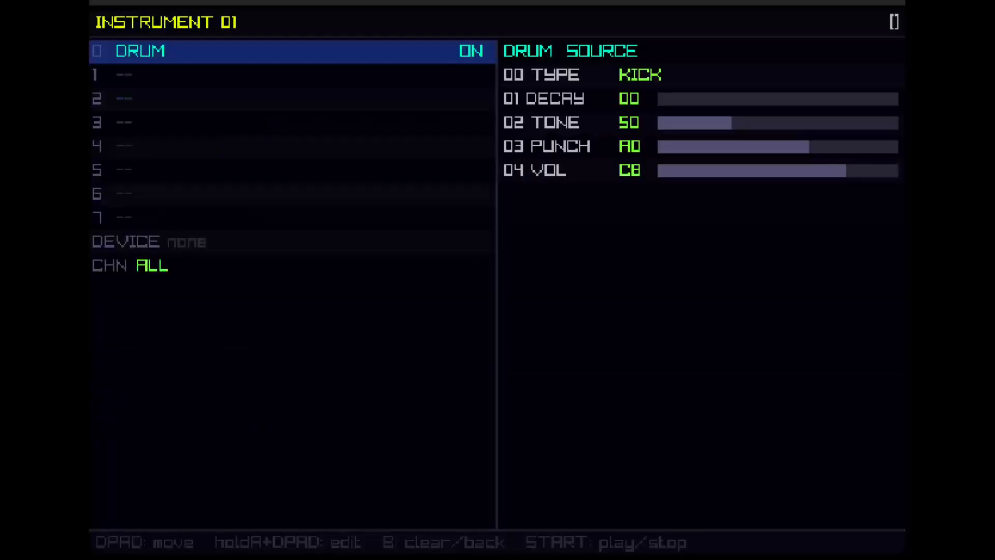
key("shift+Left")
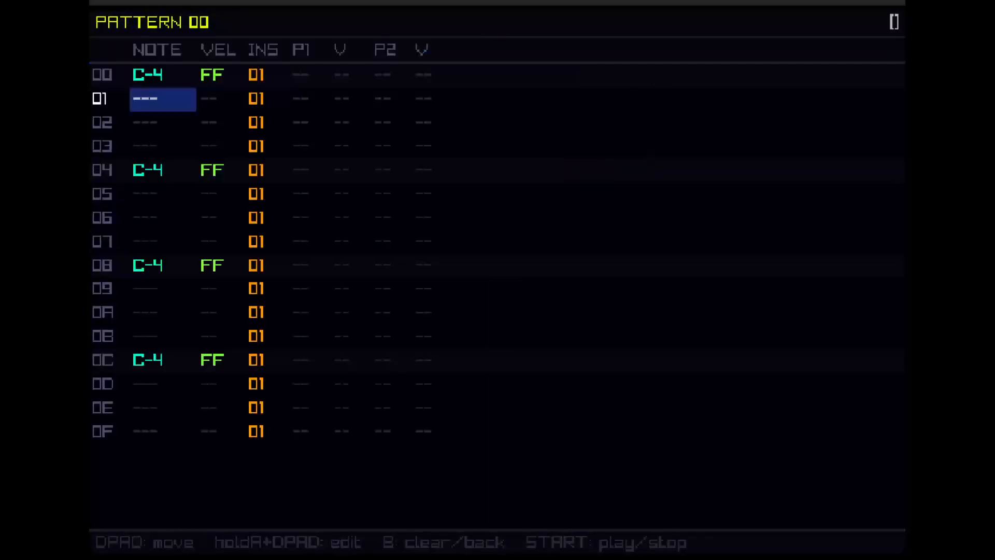
key("Up")
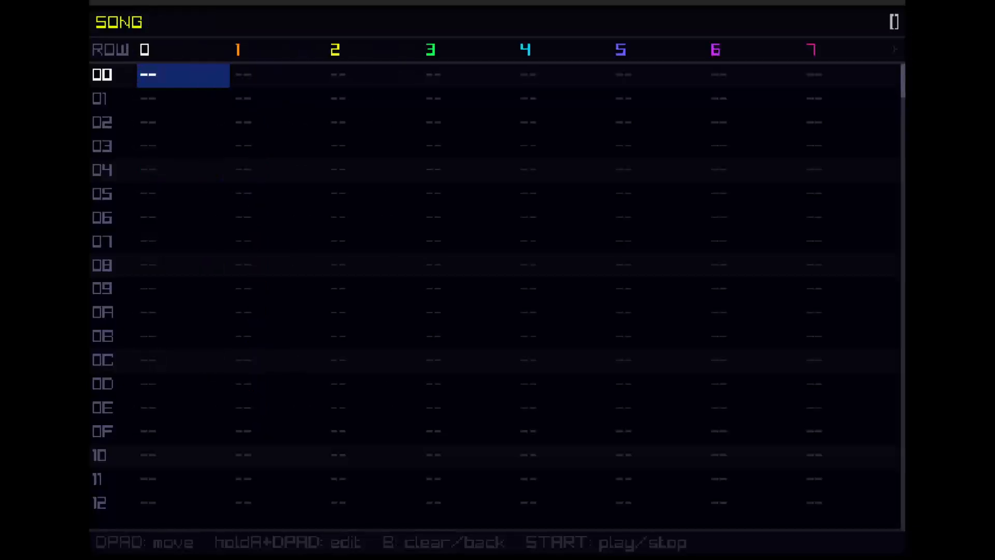
key("Escape")
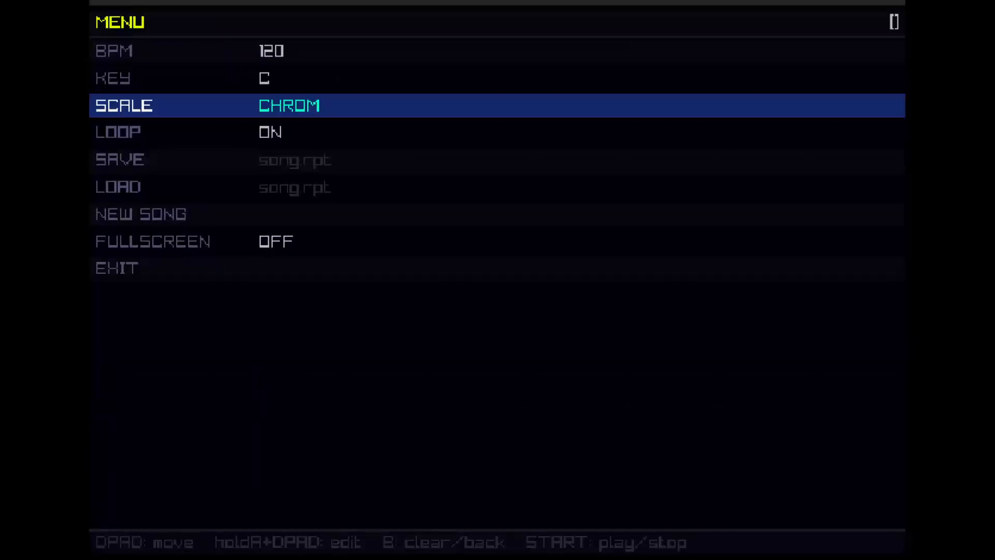
key("Escape")
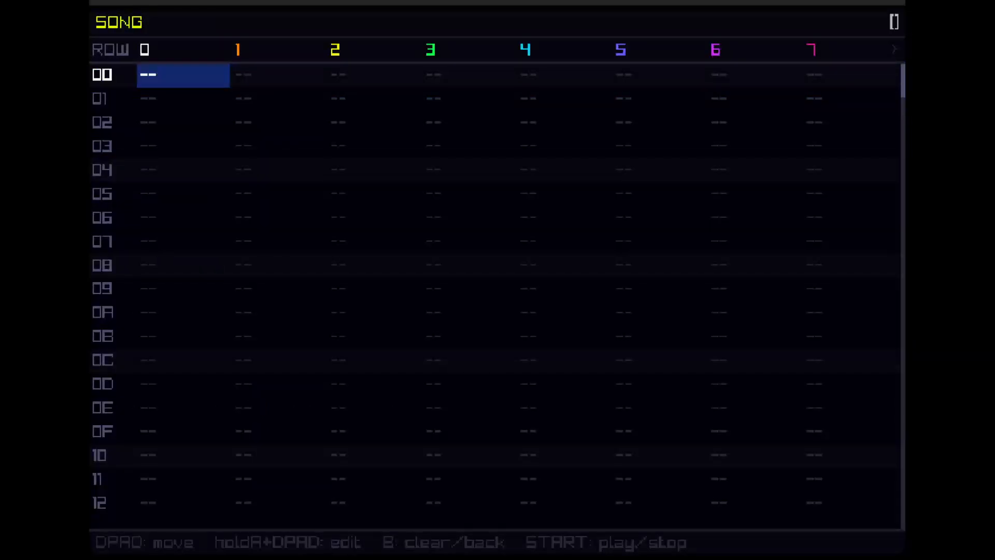
key("shift+Right")
key("Right")
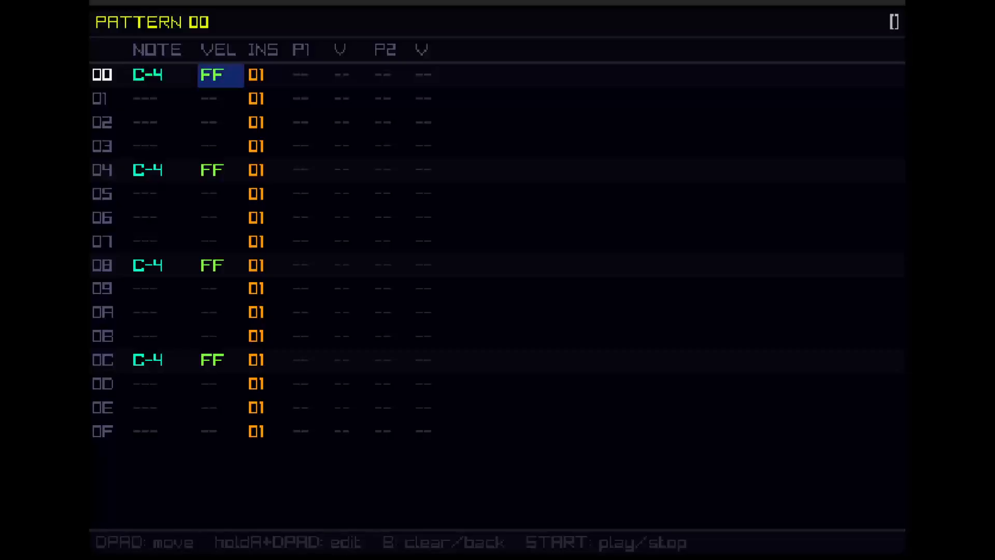
key("Left")
key("shift+Right")
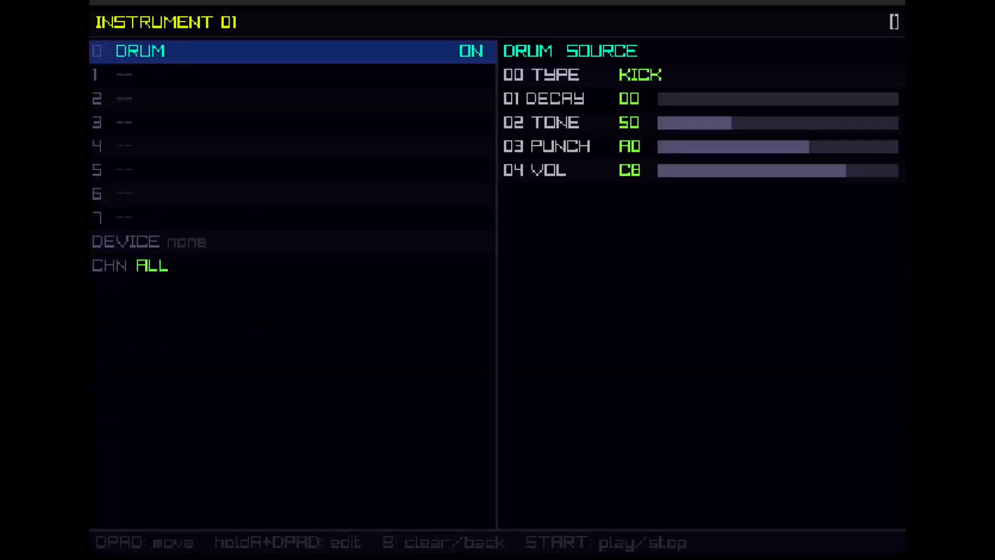
Step: Add a CHORUS effect in slot 2 of instrument 00
key("Down")
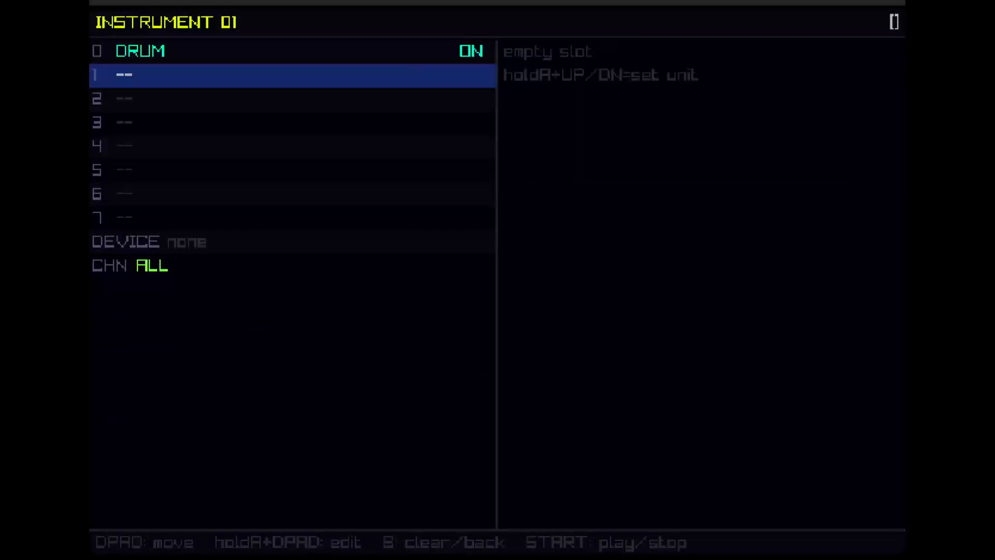
key("Right")
key("Left")
key("Left")
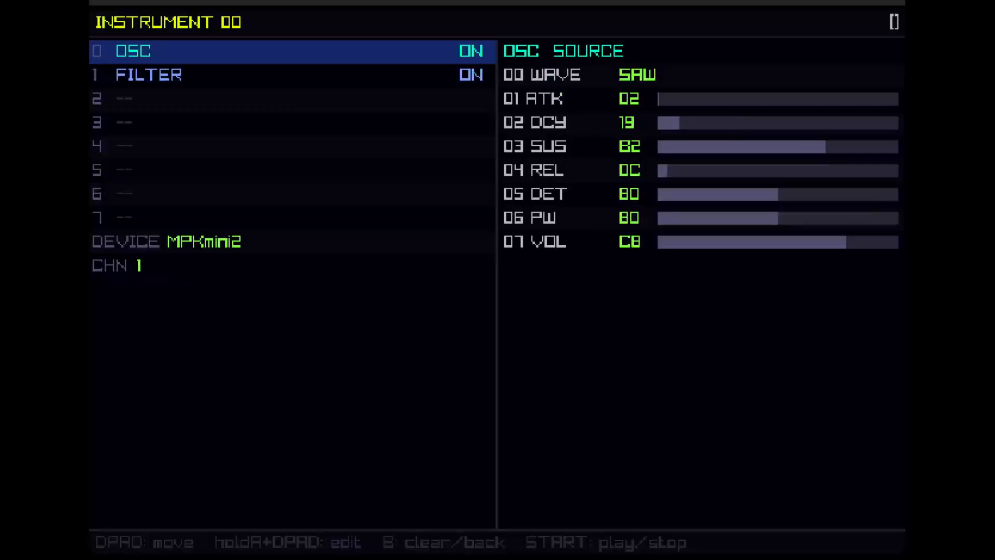
key("Down")
key("Down")
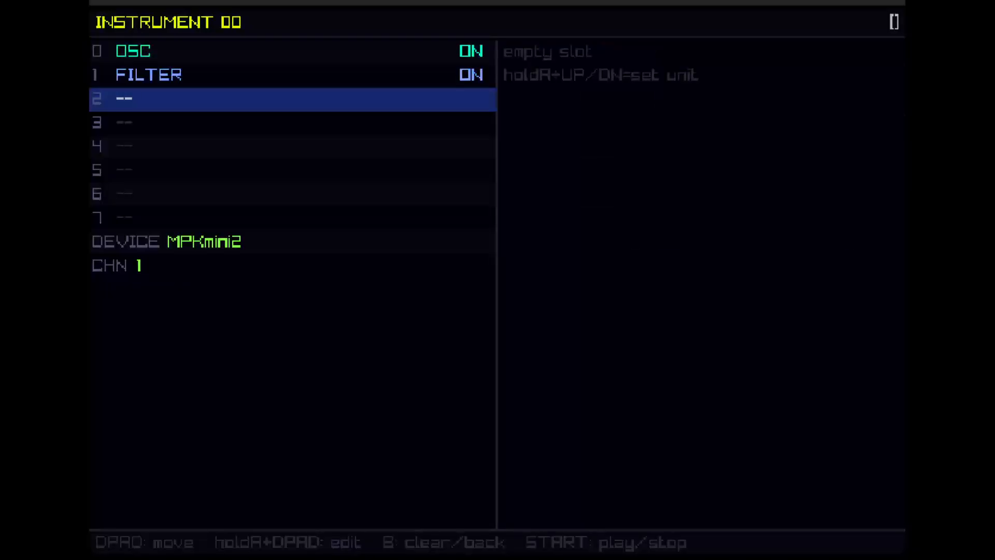
key("a+Down")
key("a+Down")
key("a+Down")
key("a+Down")
key("a+Down")
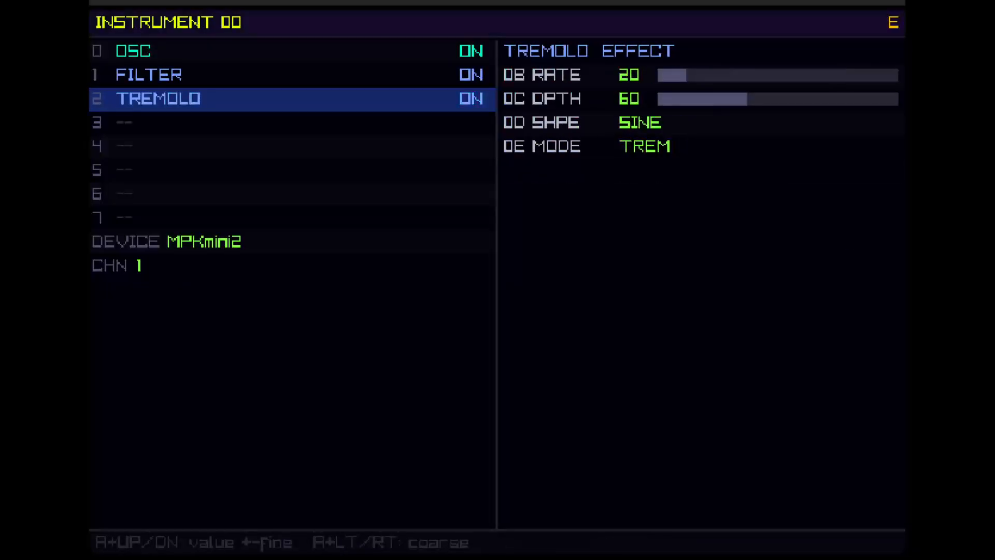
key("a+Down")
key("a+Down")
key("a+Down")
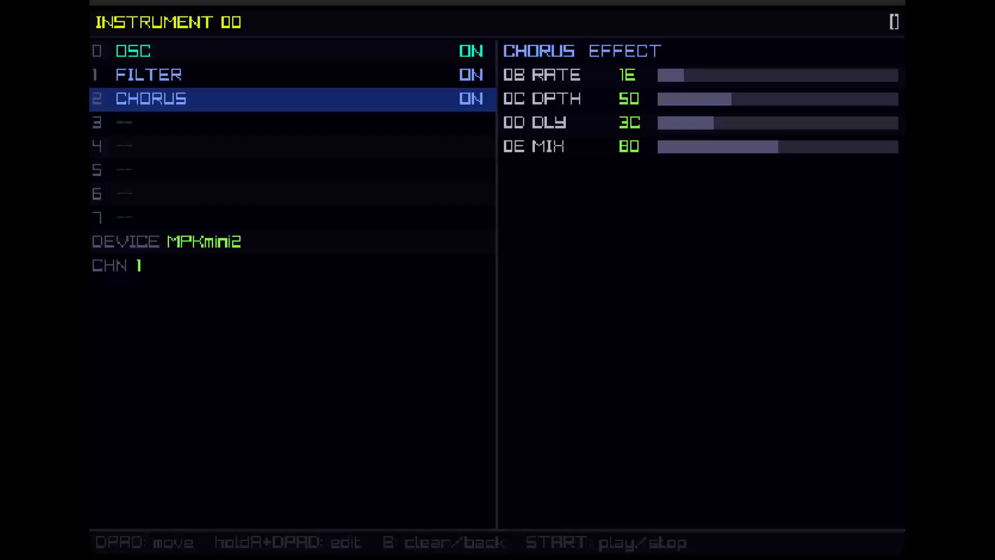
Step: Examine the RATE, DPTH and DLY parameters of instrument 00's CHORUS effect and return to pattern 00
key("Right")
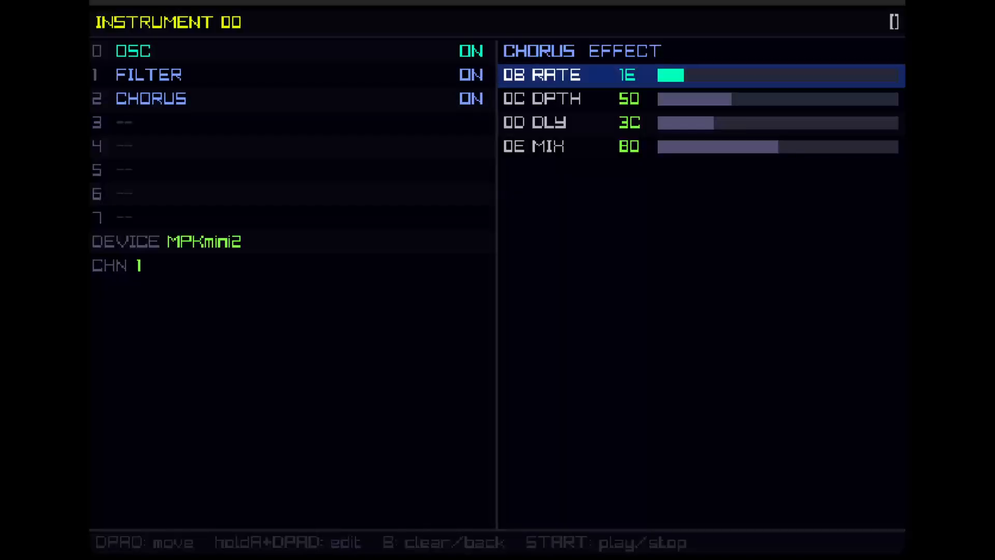
key("Down")
key("Down")
key("Up")
key("Up")
key("Down")
key("Down")
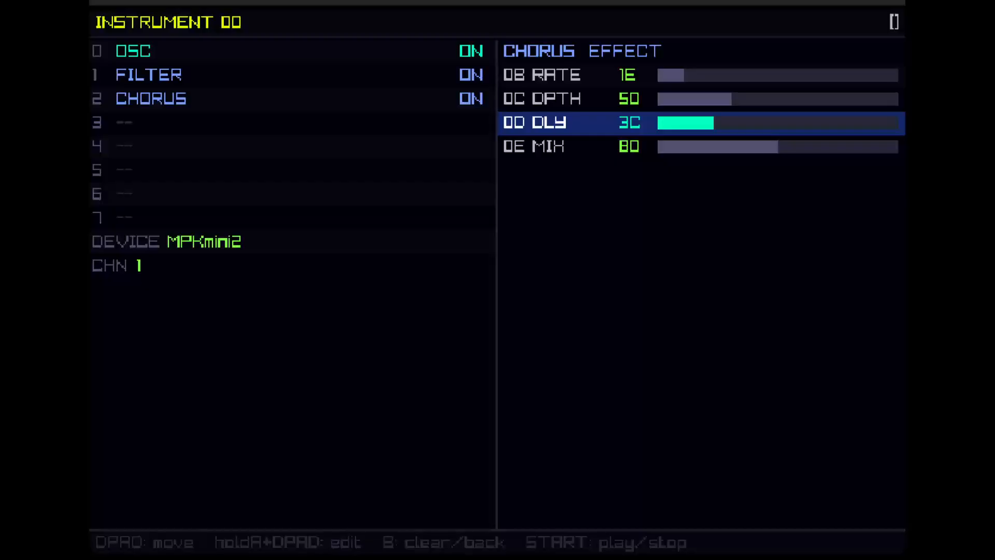
key("Escape")
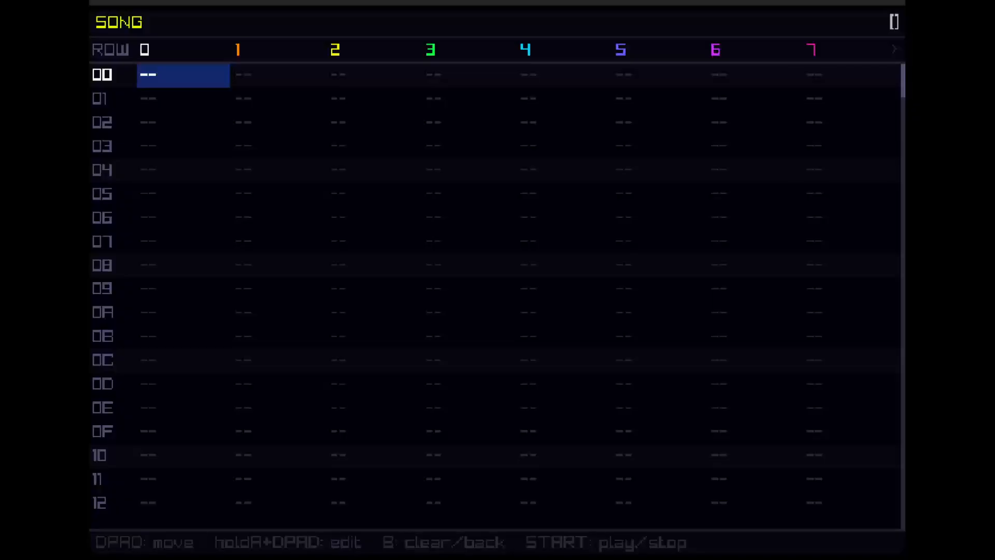
key("shift+Right")
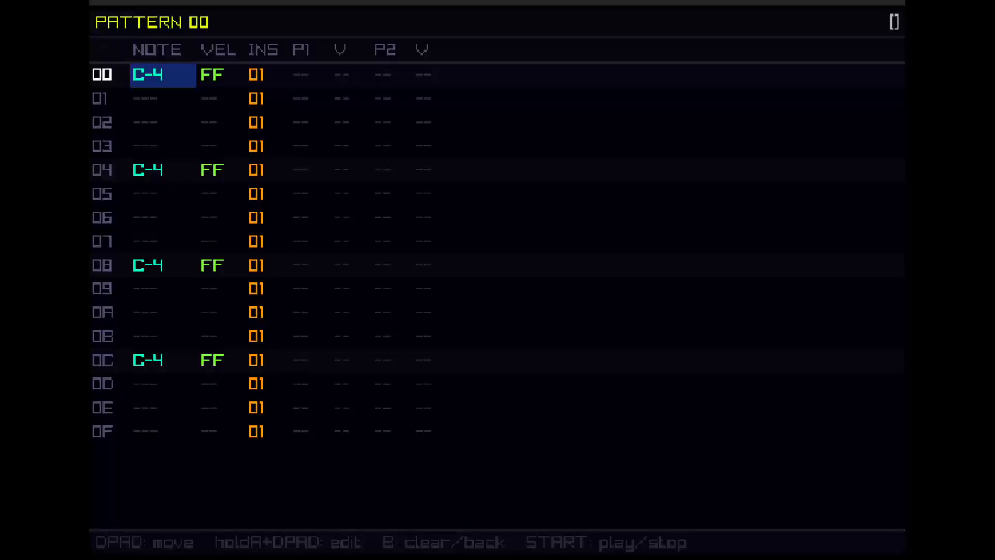
Step: Assign a MIDI OUT unit to slot 0 of instrument 02
key("shift+Right")
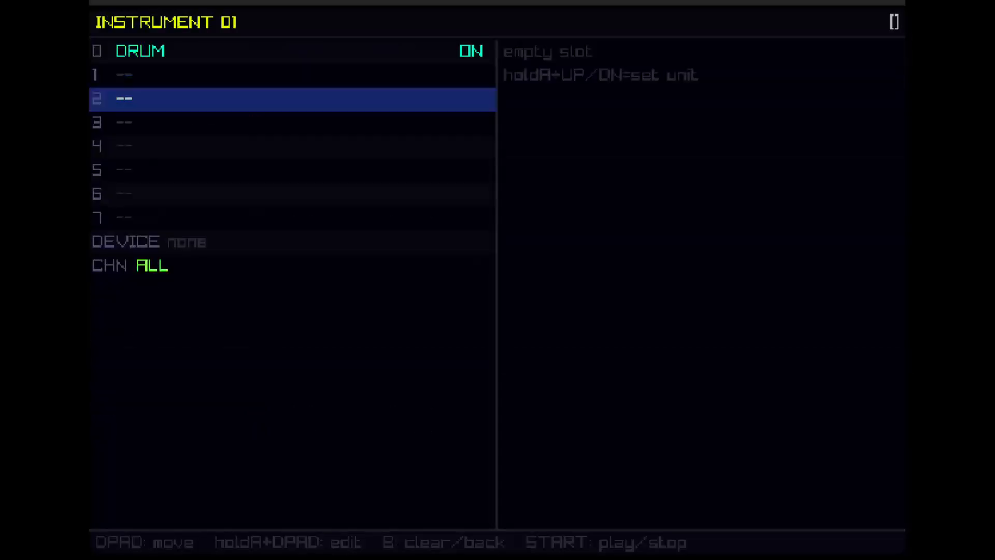
key("Right")
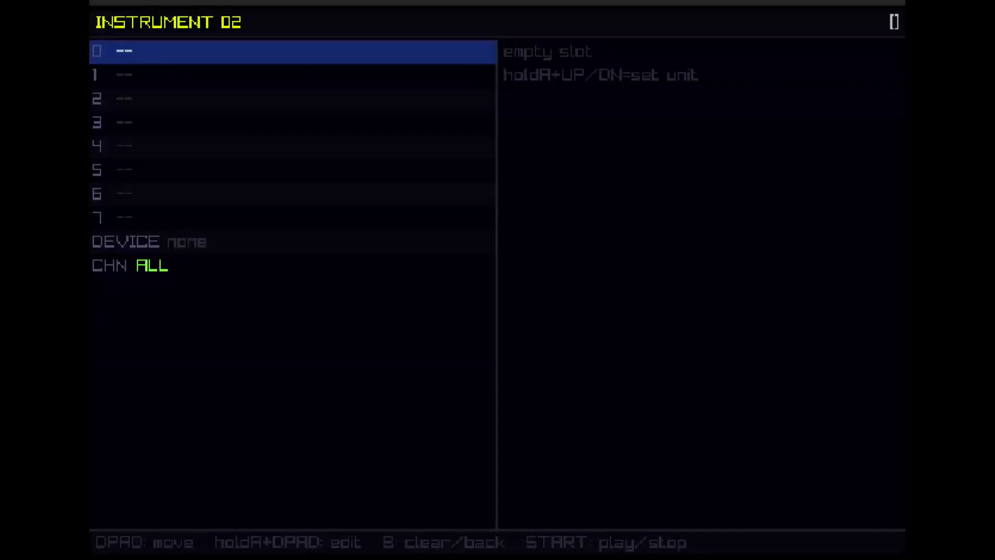
key("a+Up")
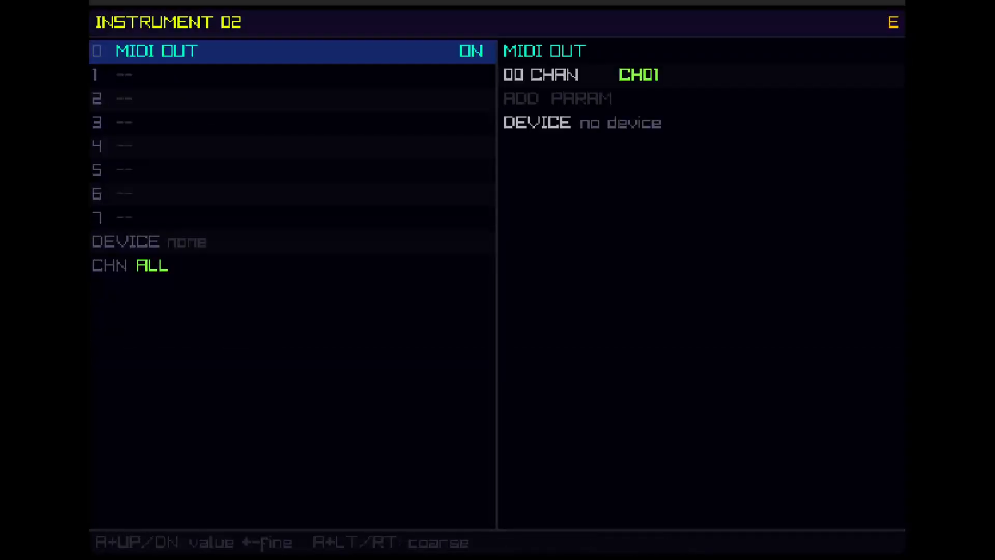
Step: Set the device of instrument 02's MIDI OUT unit to Renoise MIDI-In
key("Right")
key("Down")
key("a")
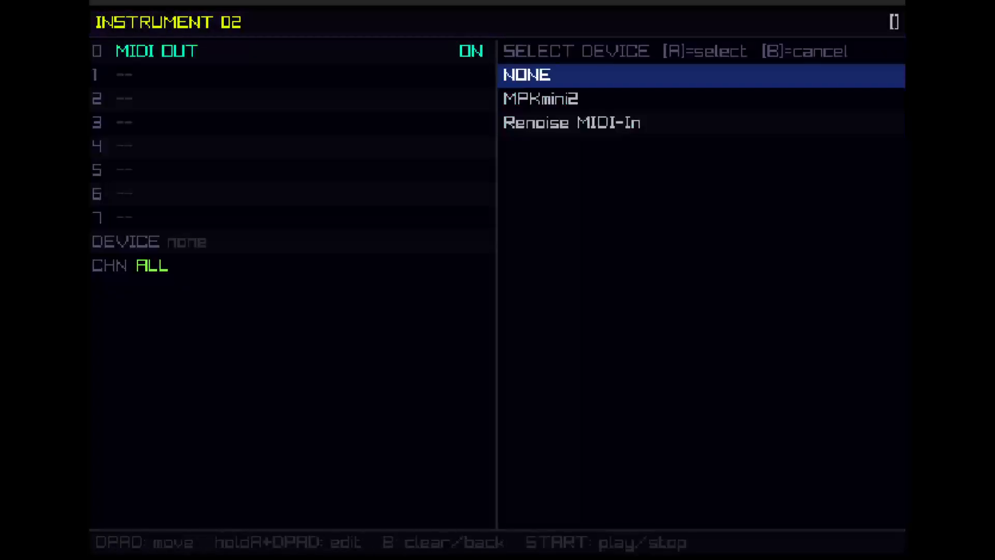
key("Down")
key("Down")
key("a")
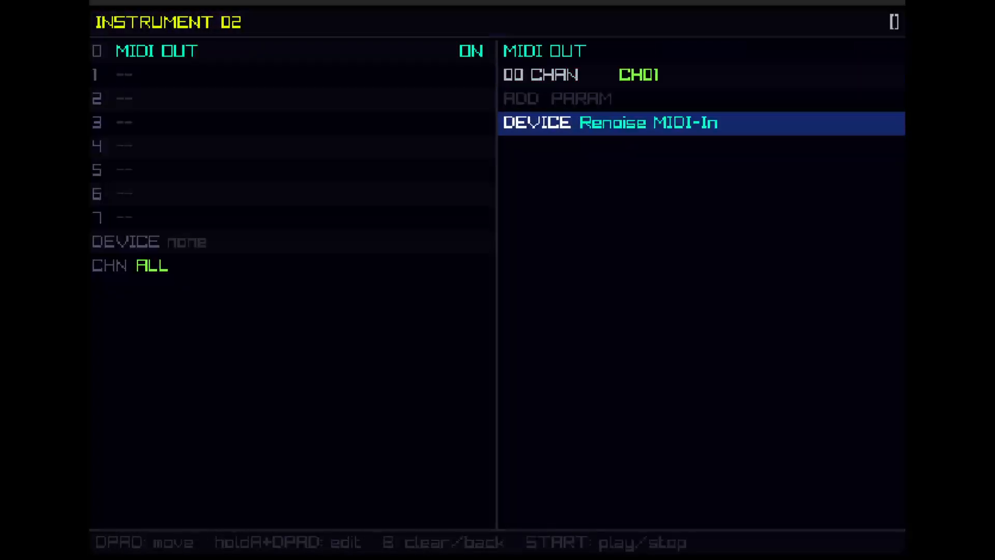
Step: Browse the MIDI CC parameters that can be added to instrument 02's MIDI OUT unit, and leave the list without adding one
key("Up")
key("Up")
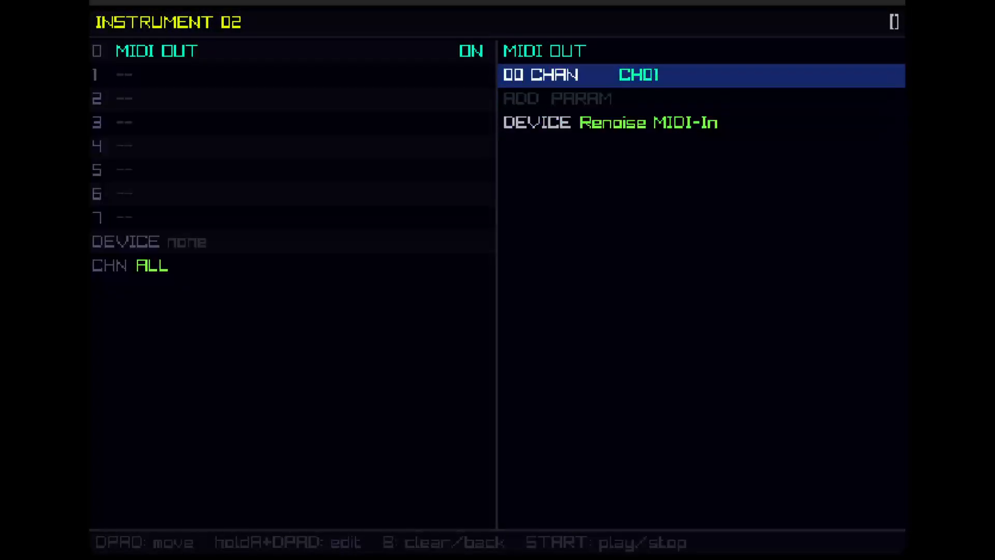
key("Down")
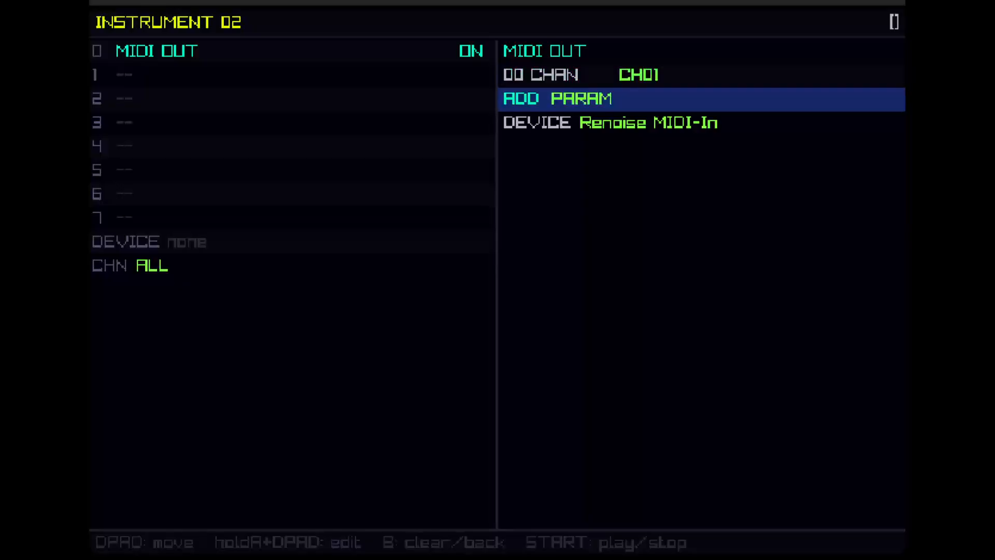
key("Return")
key("Down")
key("Down")
key("Down")
key("Down")
key("Down")
key("Down")
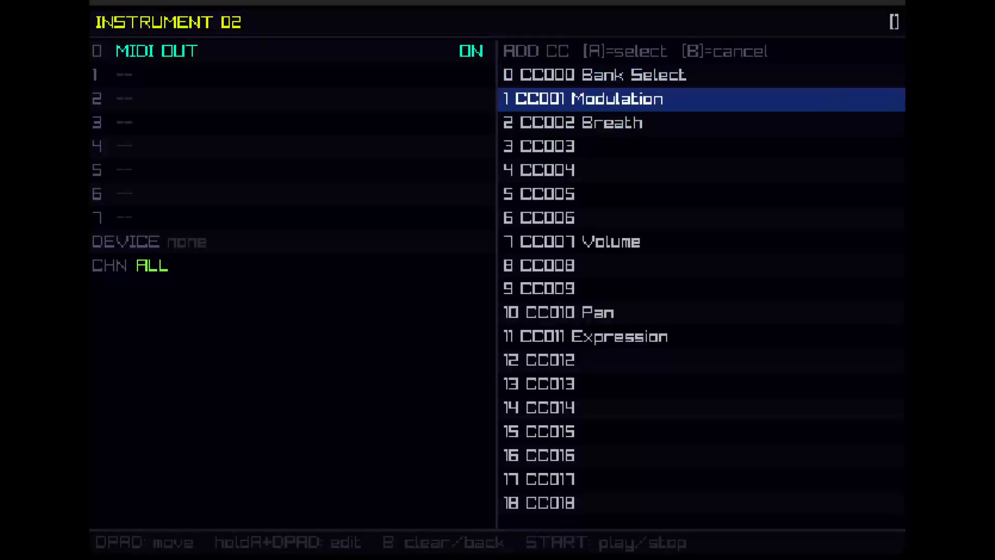
key("Down")
key("Down")
key("Down")
key("Down")
key("Down")
key("Down")
key("Down")
key("Down")
key("Down")
key("Down")
key("Down")
key("Down")
key("Down")
key("Down")
key("Down")
key("Down")
key("Down")
key("Down")
key("Down")
key("Down")
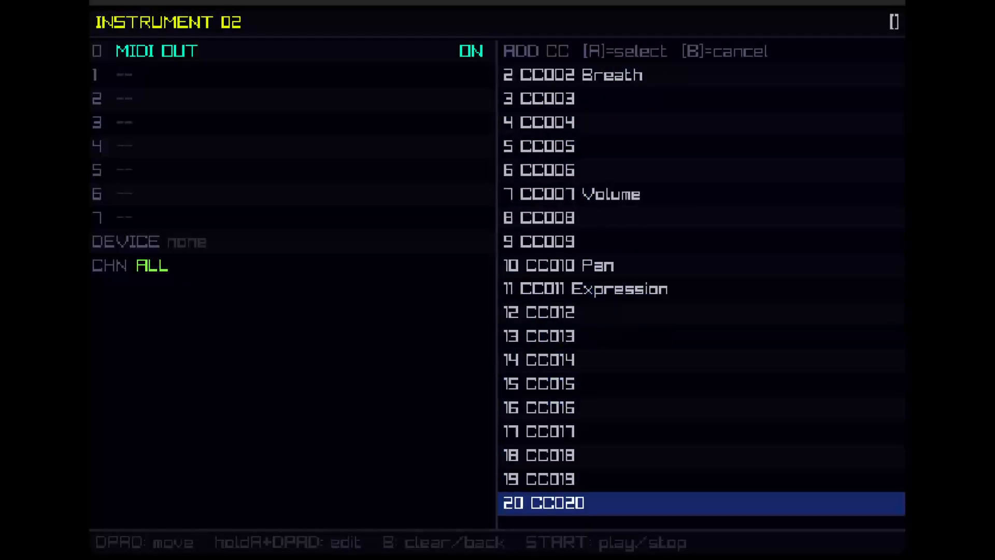
key("Down")
key("Down")
key("Down")
key("Down")
key("Down")
key("Down")
key("Down")
key("Down")
key("Down")
key("Down")
key("Down")
key("Down")
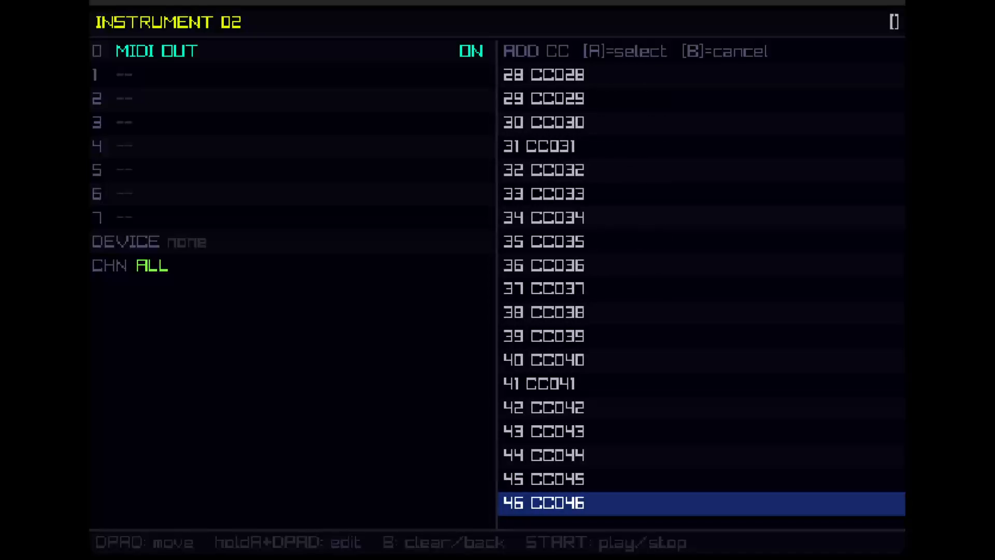
key("Up")
key("Up")
key("Up")
key("Up")
key("Up")
key("Up")
key("Up")
key("Up")
key("Up")
key("Up")
key("Up")
key("Up")
key("Up")
key("Up")
key("Up")
key("Up")
key("Up")
key("Up")
key("Up")
key("Up")
key("Up")
key("Up")
key("Up")
key("Up")
key("Up")
key("Up")
key("Up")
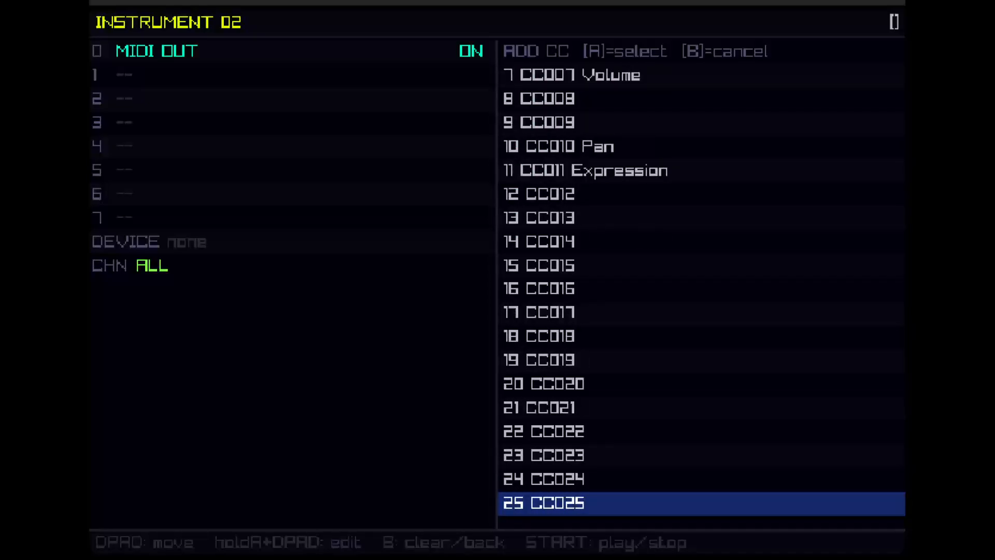
key("Up")
key("Up")
key("Up")
key("Up")
key("Up")
key("Up")
key("Up")
key("Up")
key("Up")
key("Up")
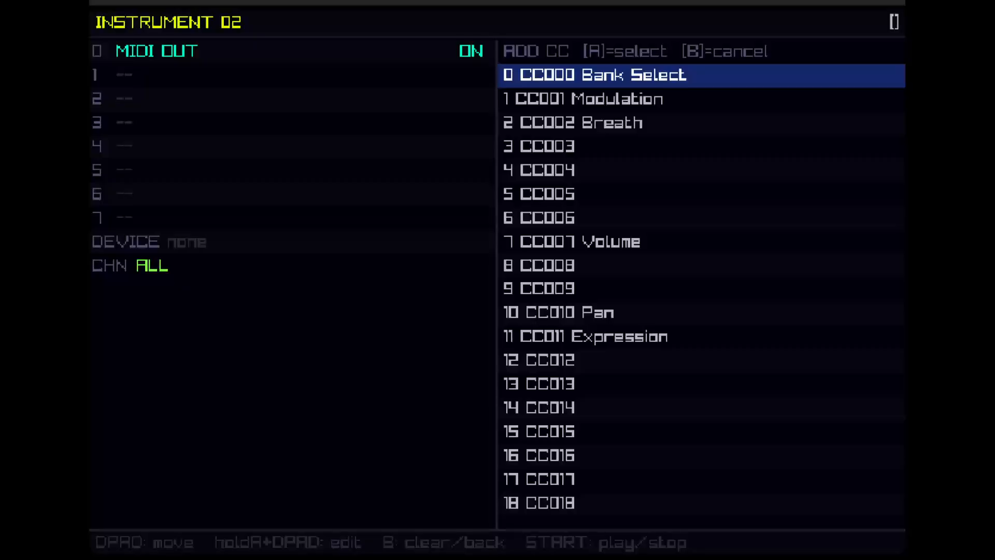
key("Down")
key("Down")
key("Down")
key("Down")
key("Down")
key("Down")
key("Down")
key("Down")
key("Down")
key("Down")
key("Down")
key("Down")
key("Down")
key("Down")
key("Down")
key("Down")
key("Down")
key("Down")
key("Down")
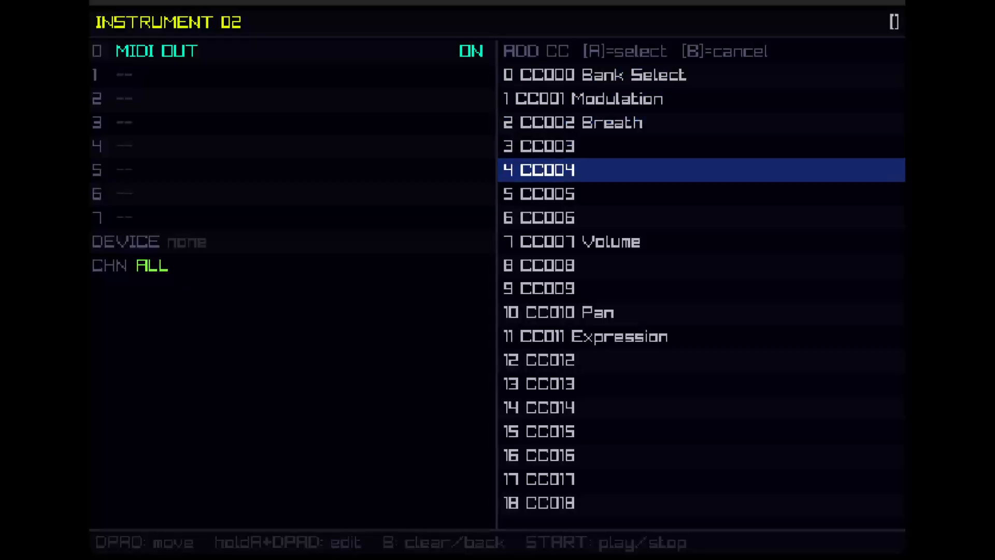
key("Down")
key("Down")
key("Down")
key("Down")
key("Down")
key("Down")
key("Down")
key("Down")
key("Down")
key("Down")
key("Down")
key("Down")
key("Down")
key("Down")
key("Down")
key("Down")
key("Down")
key("Down")
key("Down")
key("Down")
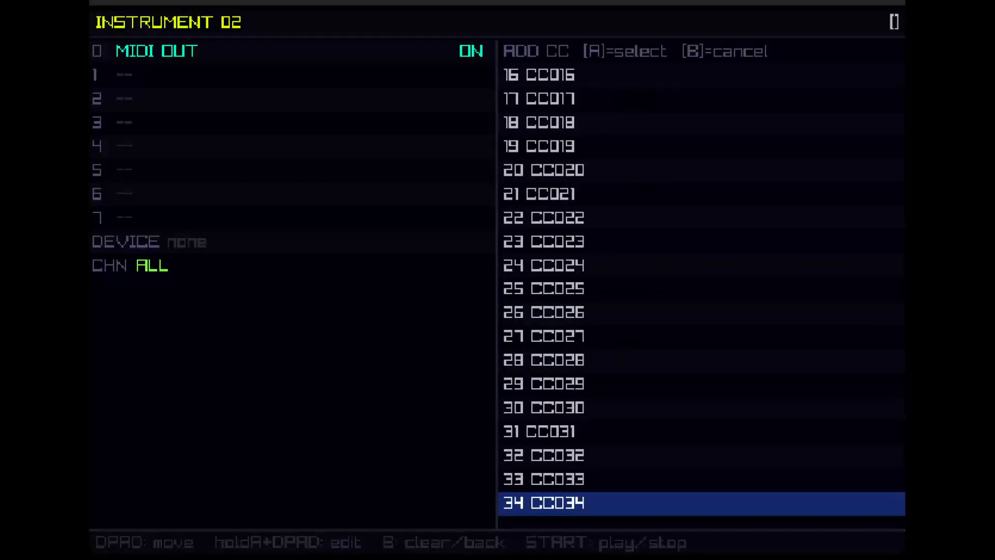
key("Down")
key("Down")
key("Down")
key("Down")
key("Down")
key("Down")
key("Down")
key("Down")
key("Down")
key("Down")
key("Down")
key("Down")
key("Down")
key("Down")
key("Down")
key("Down")
key("Down")
key("Down")
key("Down")
key("Down")
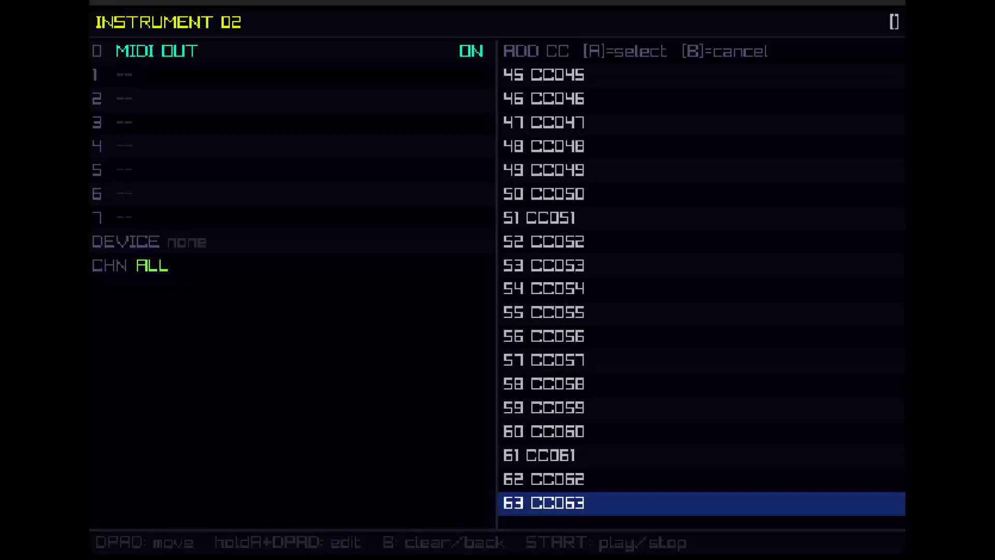
key("Up")
key("Up")
key("Up")
key("Up")
key("Up")
key("Up")
key("Up")
key("Up")
key("Up")
key("Up")
key("Up")
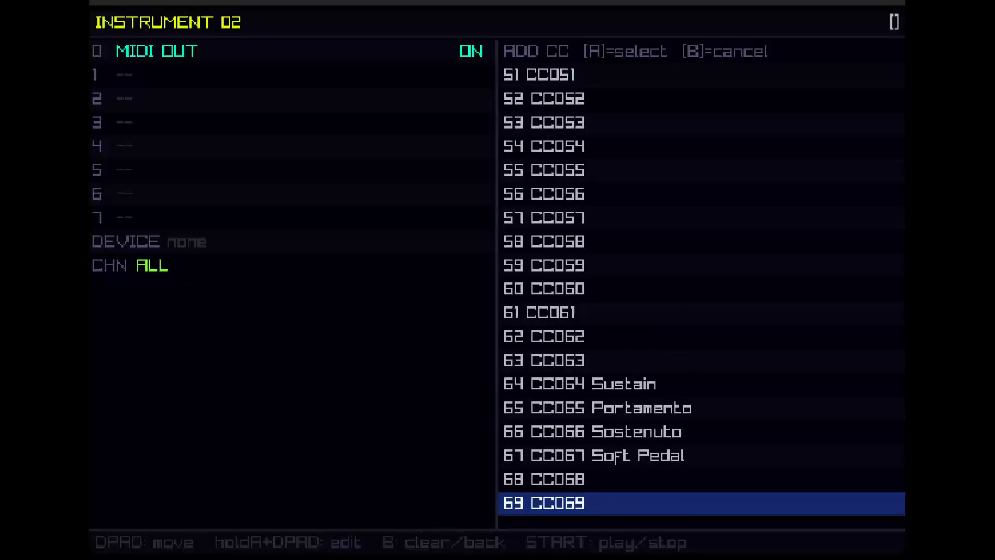
key("b")
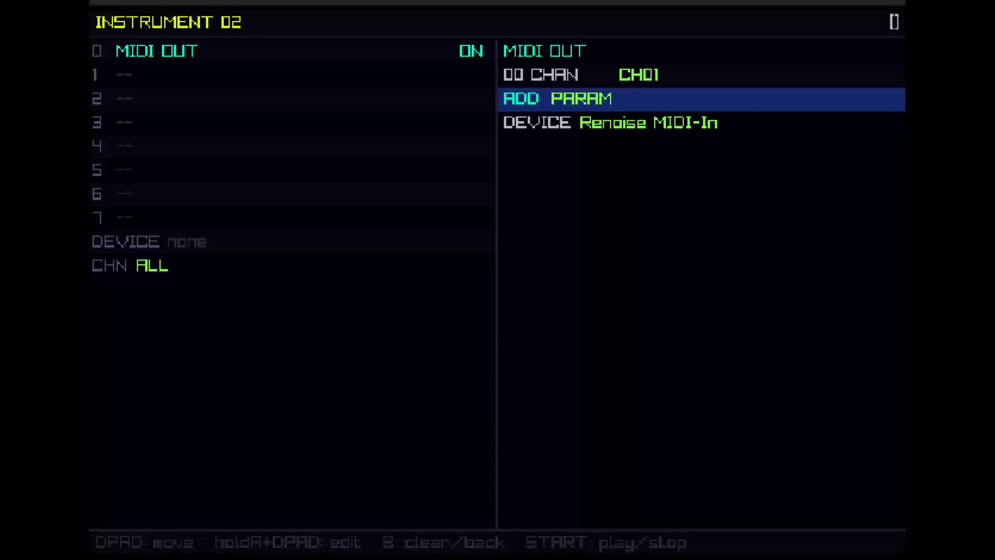
key("Down")
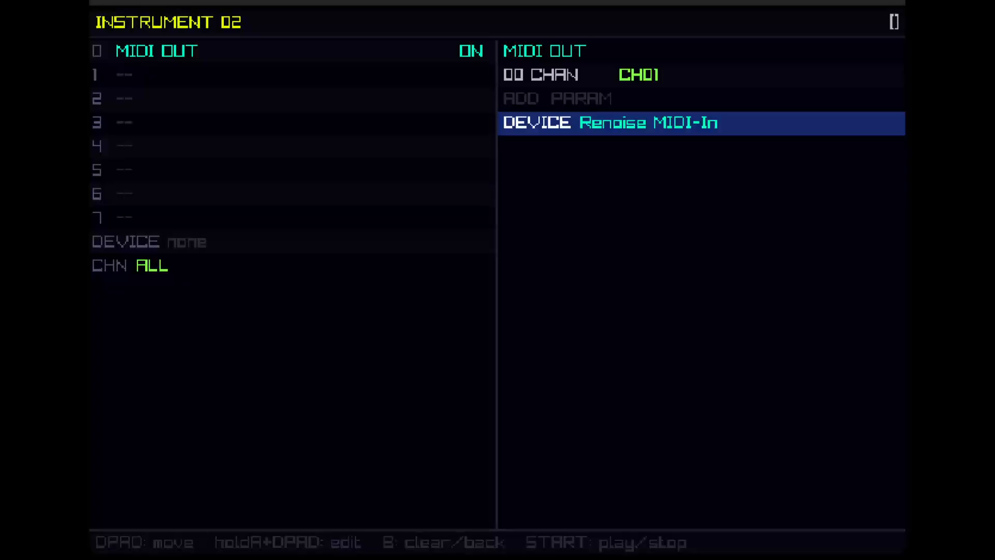
Step: Set the instrument of row 00 in pattern 01 to 02
key("b")
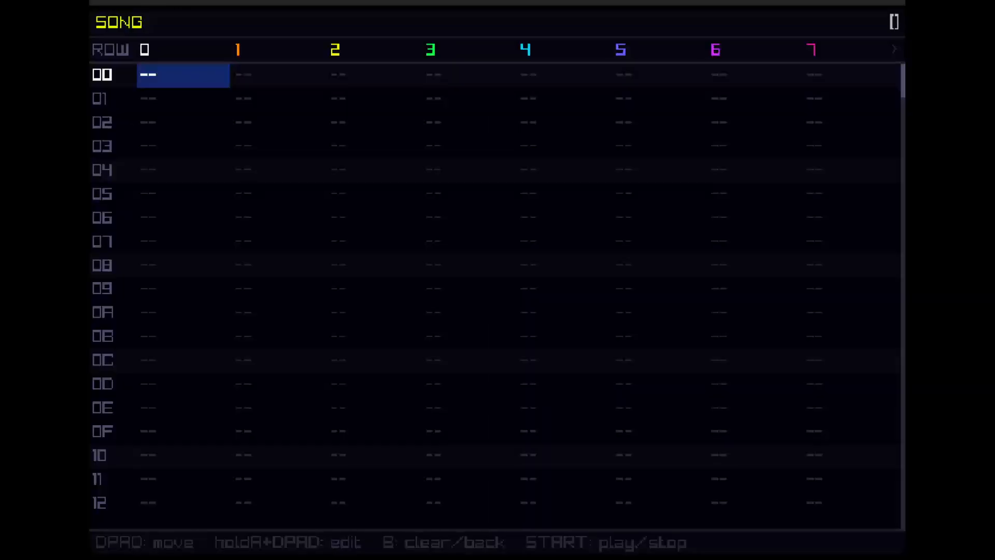
key("shift+Right")
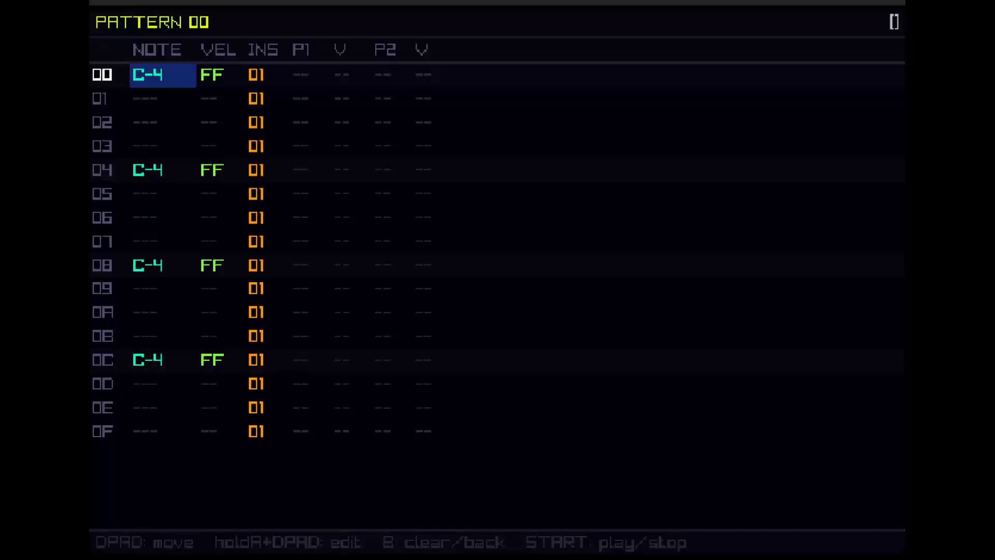
key("ctrl+Right")
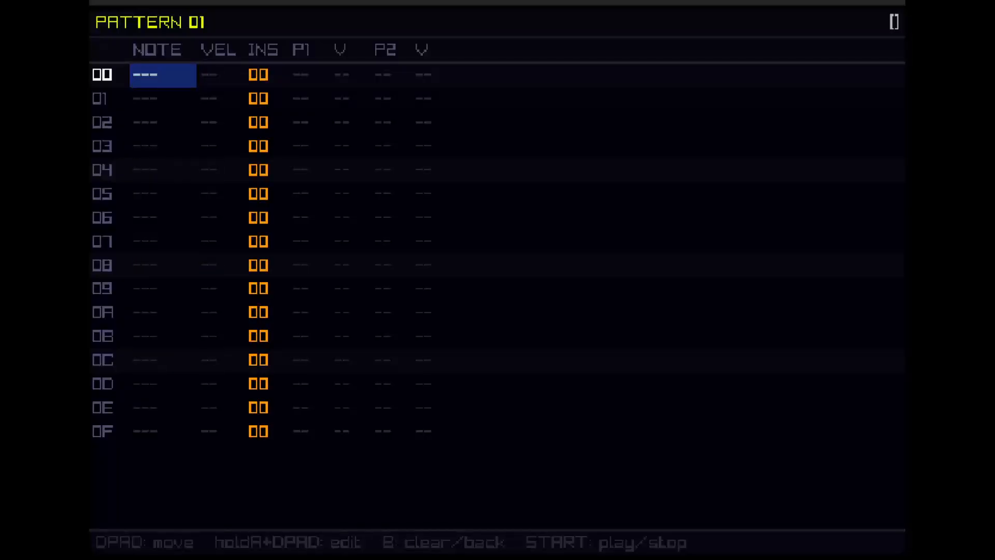
key("Right")
key("Right")
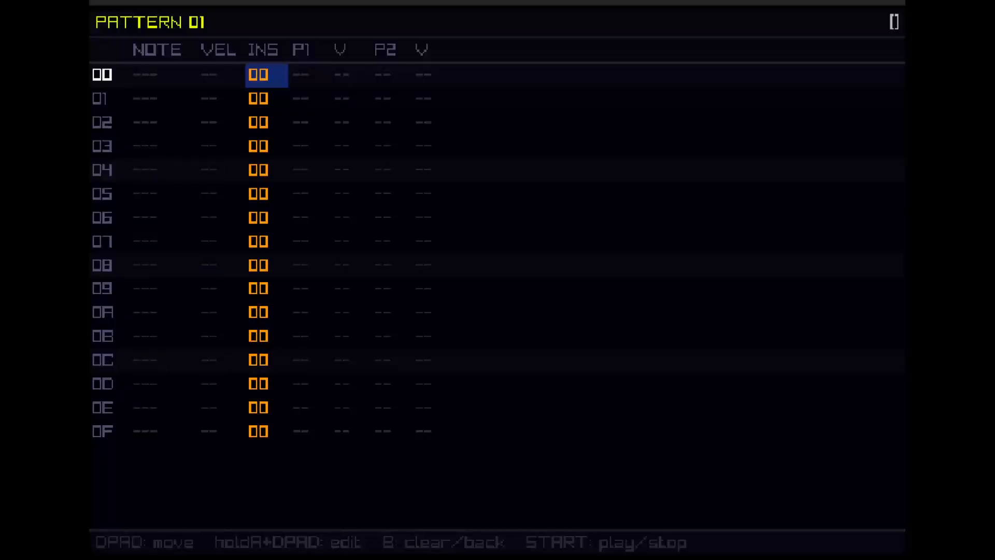
key("a+Up")
key("a+Up")
key("Left")
key("Left")
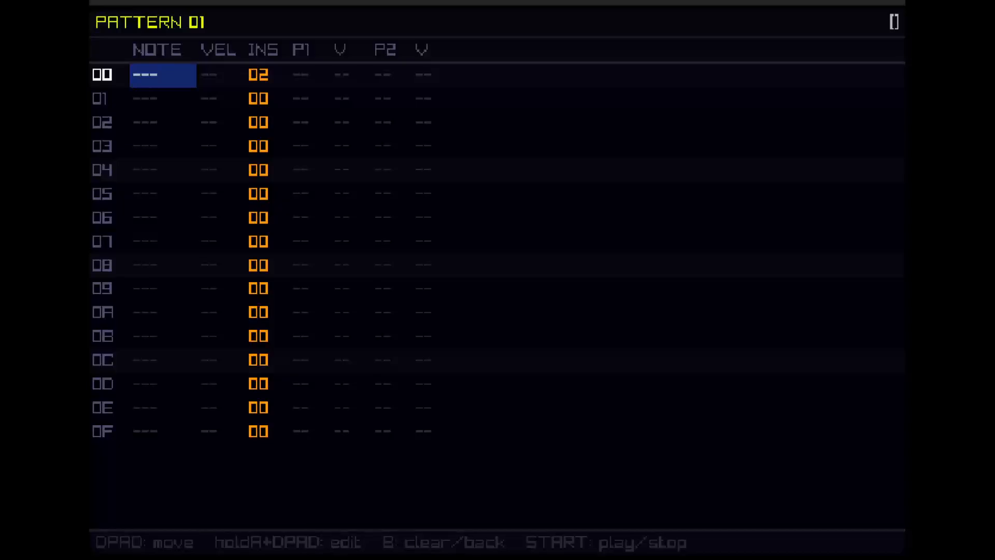
Step: Enter C-4 notes in rows 00, 03, 05 and 08 of pattern 01
key("a")
key("Down")
key("Down")
key("Down")
key("a")
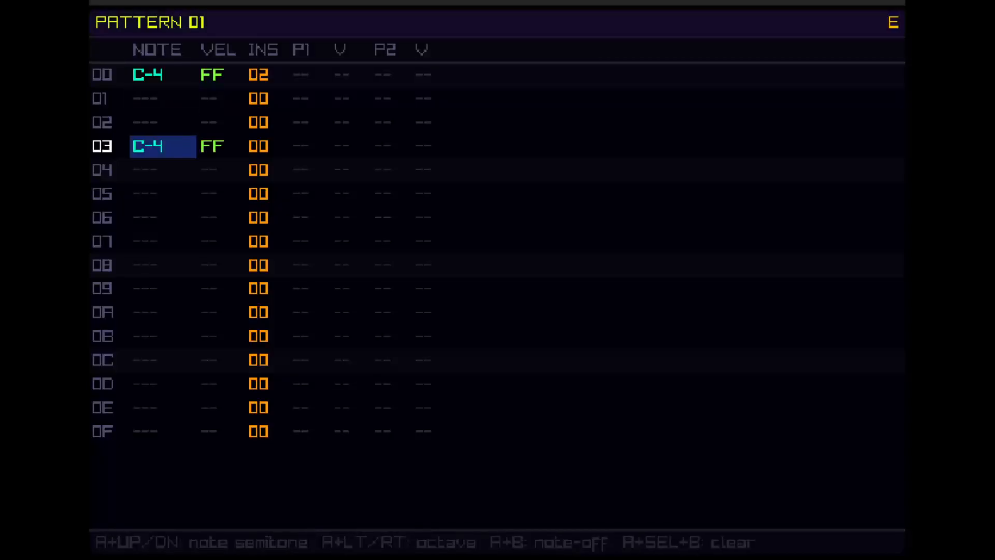
key("Down")
key("Down")
key("a")
key("Down")
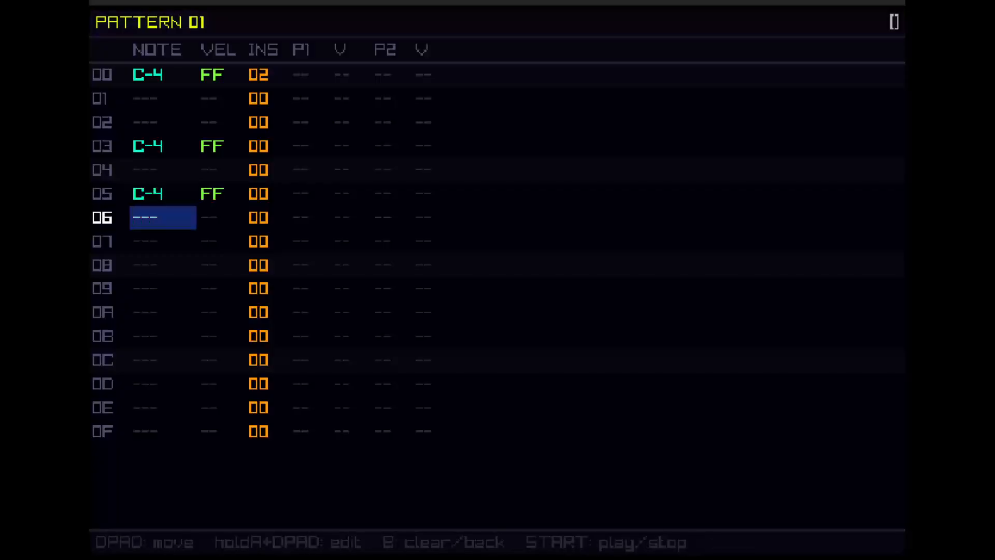
key("Down")
key("Down")
key("a")
Step: Fill the whole instrument column of pattern 01 with row 00's instrument 02
key("Up")
key("Up")
key("Up")
key("Up")
key("Up")
key("Up")
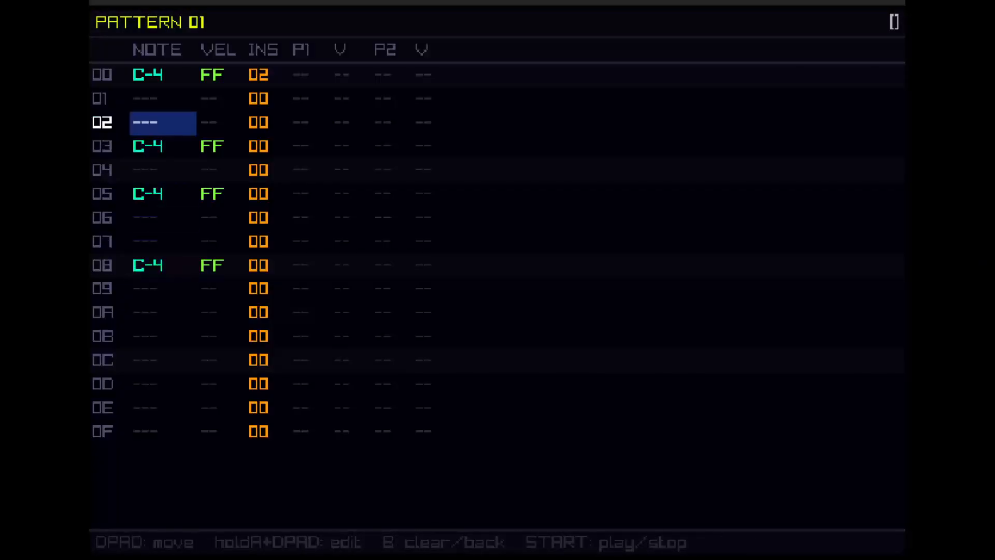
key("Up")
key("Up")
key("Down")
key("Down")
key("Down")
key("Right")
key("Right")
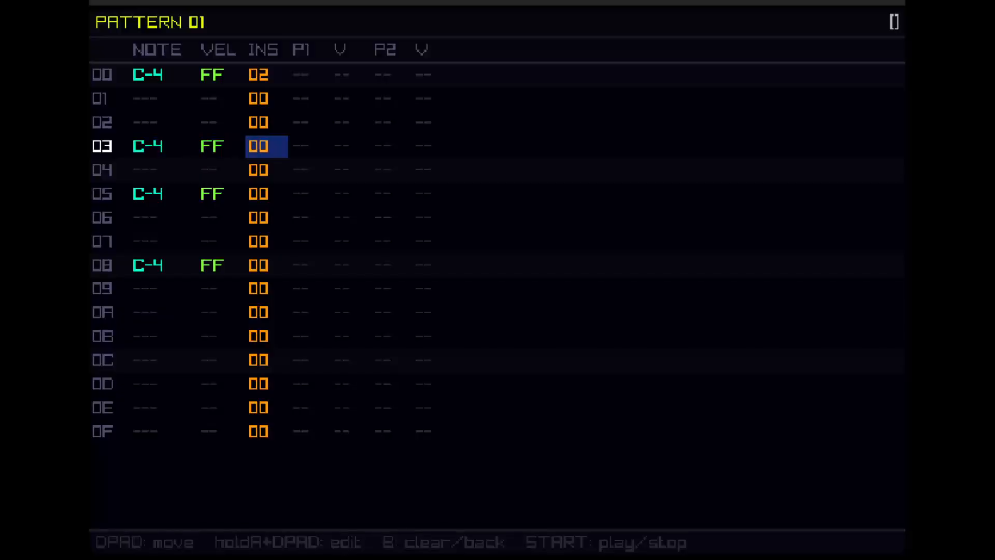
key("Up")
key("Up")
key("Up")
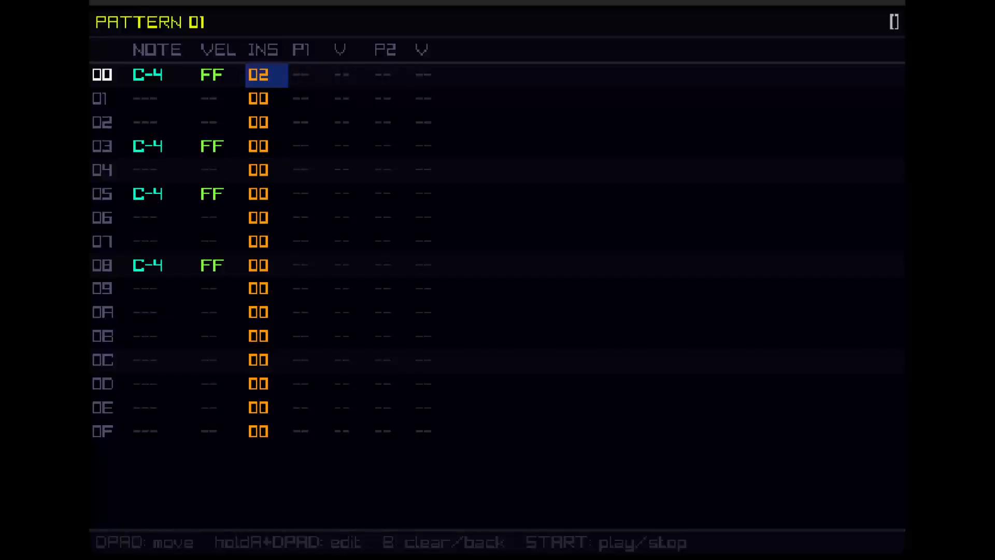
key("a")
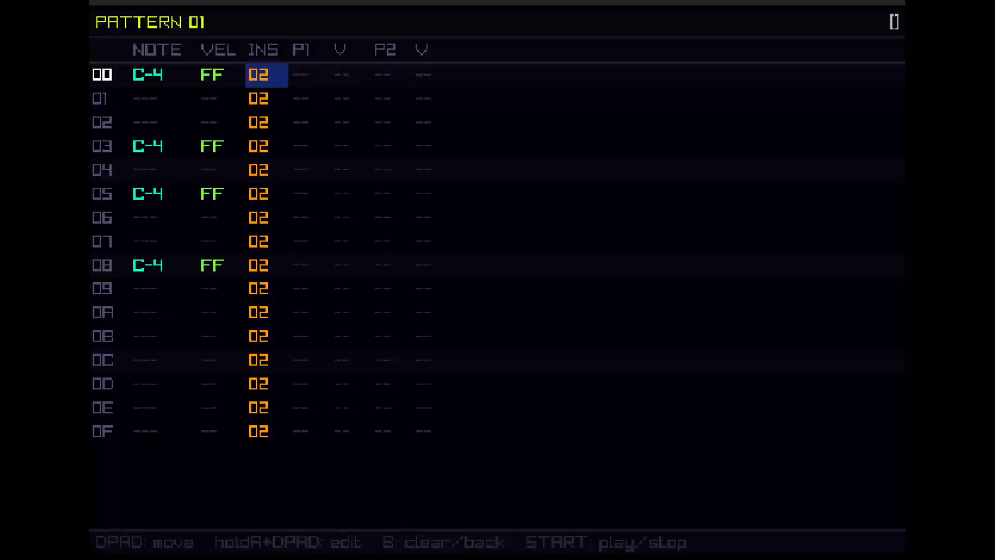
Step: Play back pattern 01 with the cursor on row 00's note, and stop playback
key("Left")
key("Left")
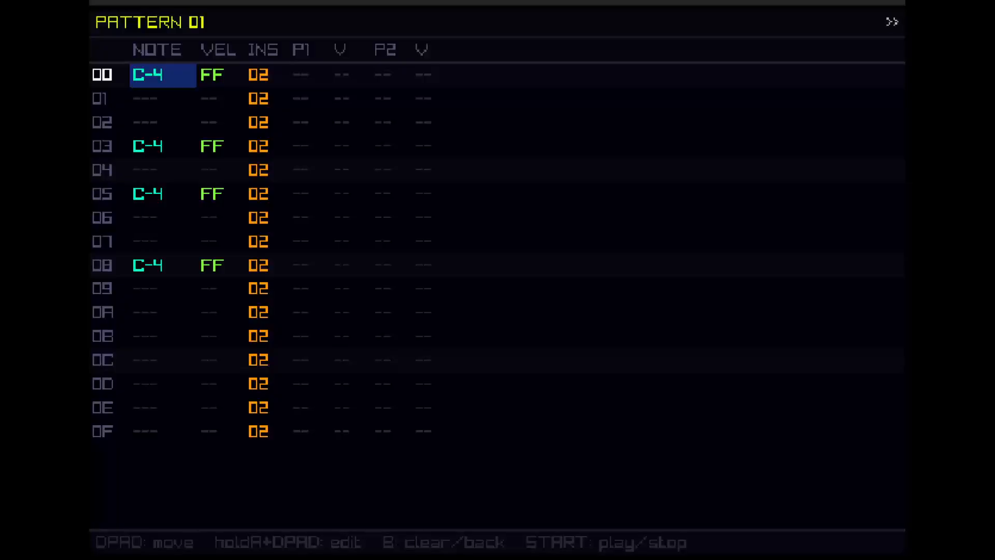
key("space")
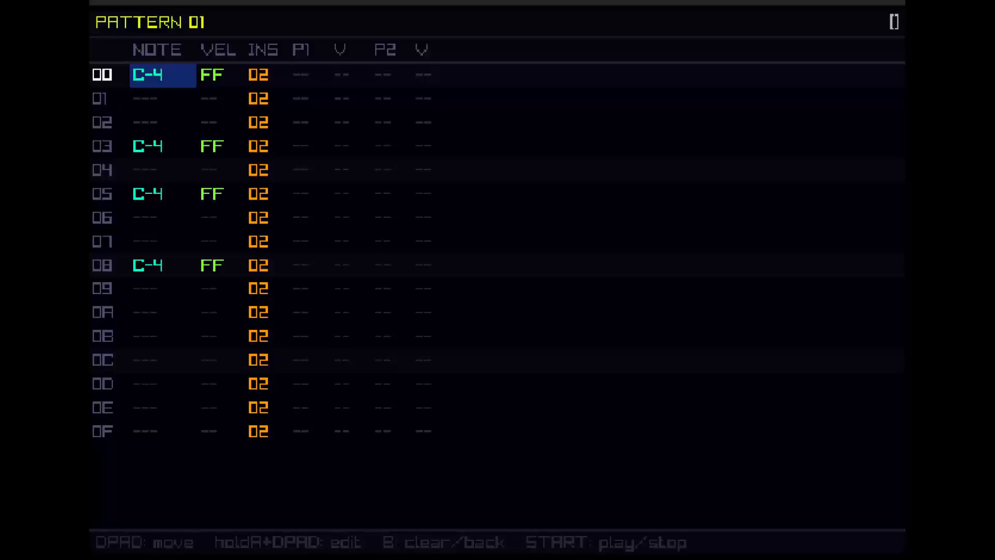